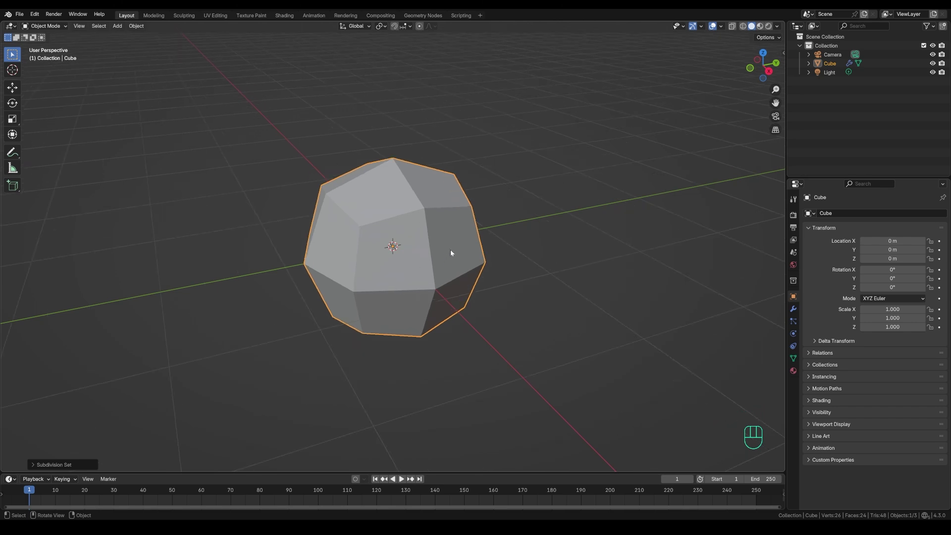
- Apply the Subdivision modifier to the cube
{"action": "left_click", "coordinate": [793, 309]}
{"action": "left_click", "coordinate": [879, 240]}
{"action": "key", "text": "ctrl+z"}
{"action": "left_click", "coordinate": [923, 227]}
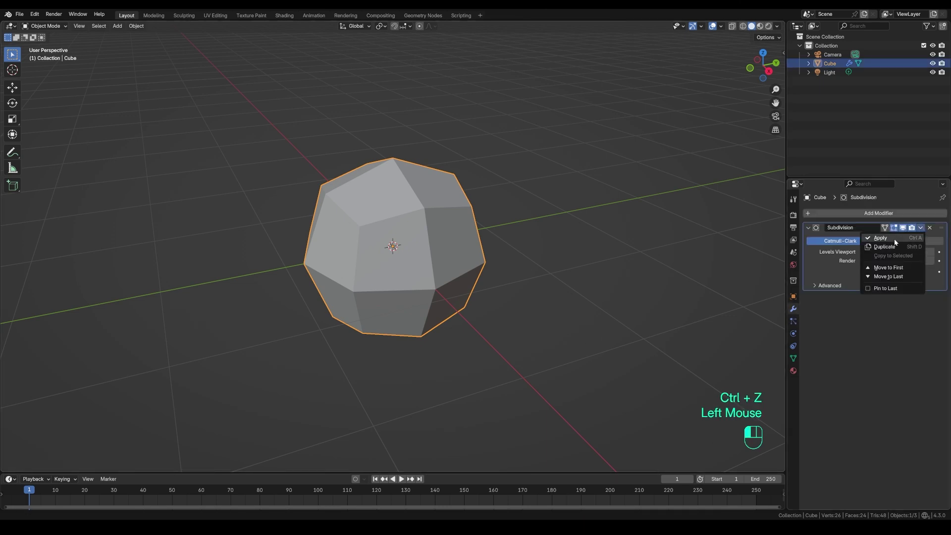
{"action": "left_click", "coordinate": [882, 235]}
- Squash the whole rounded cube mesh slightly along the Z axis in Edit Mode
{"action": "key", "text": "Tab"}
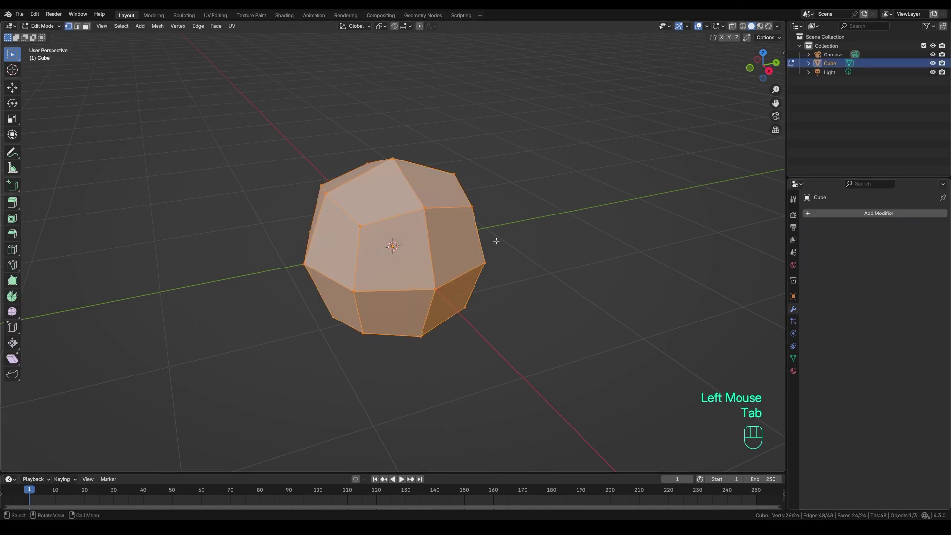
{"action": "key", "text": "s"}
{"action": "key", "text": "z"}
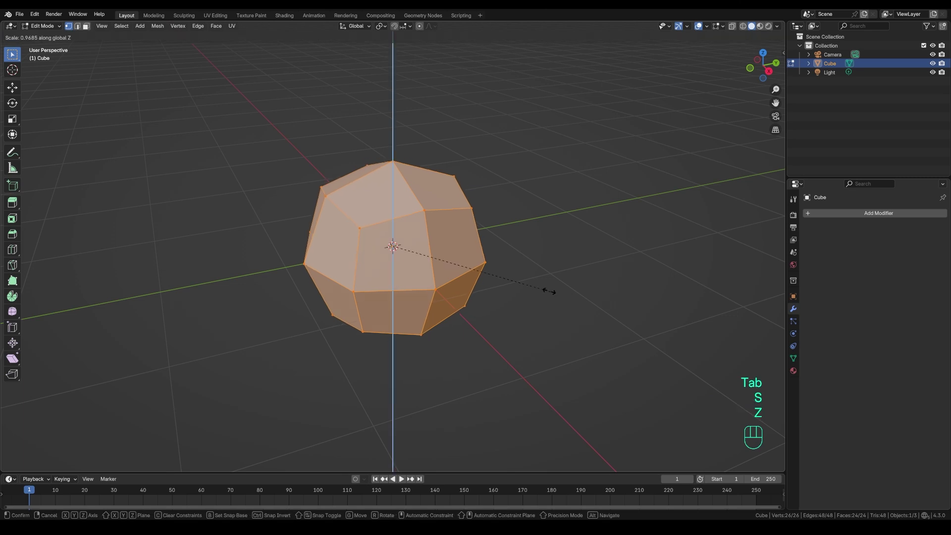
{"action": "left_click", "coordinate": [536, 278]}
- Vertex-bevel the upper vertex on the side facing the positive Y axis, creating a small triangular face
{"action": "left_click", "coordinate": [549, 222]}
{"action": "key", "text": "ctrl+b"}
{"action": "key", "text": "v"}
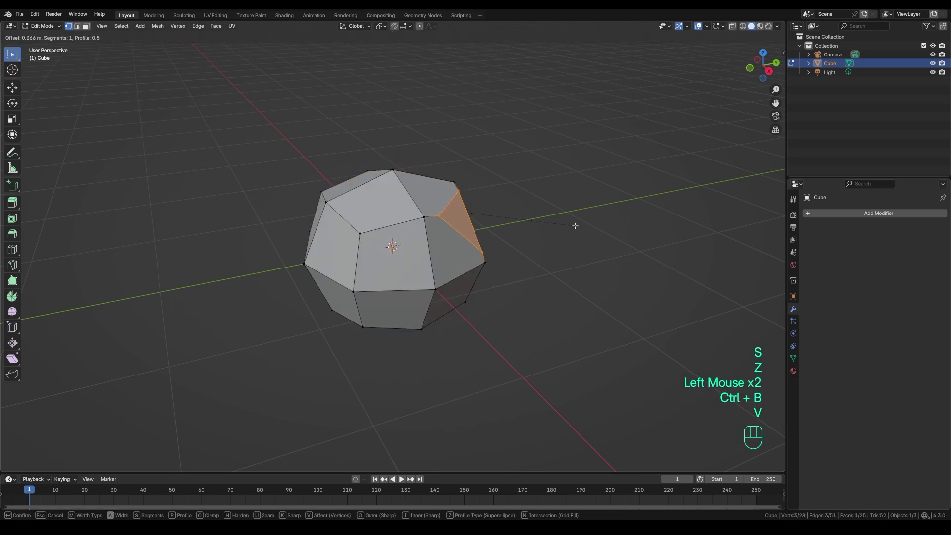
{"action": "left_click", "coordinate": [559, 223]}
- Vertex-bevel the upper front vertex into a triangular face and return to Object Mode
{"action": "left_click", "coordinate": [360, 233]}
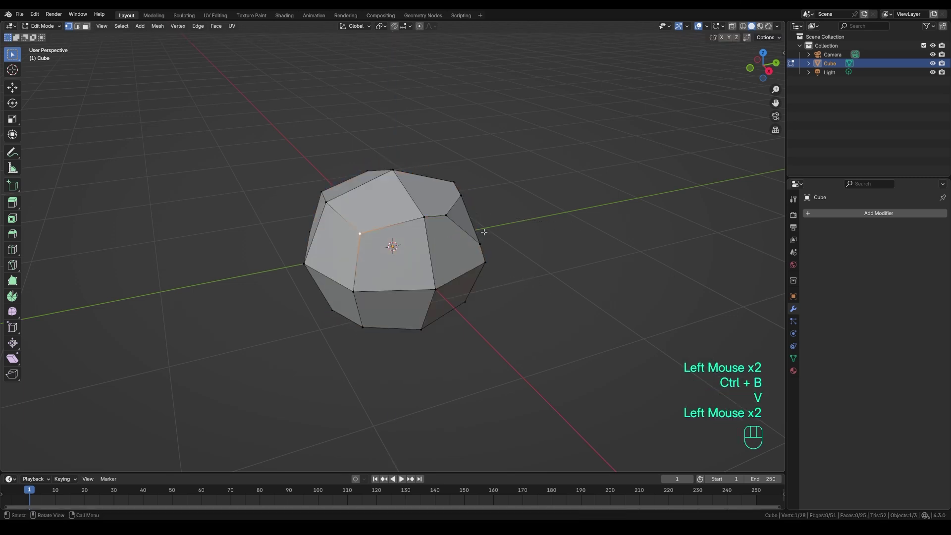
{"action": "key", "text": "ctrl+b"}
{"action": "key", "text": "ctrl+v"}
{"action": "key", "text": "v"}
{"action": "key", "text": "v"}
{"action": "left_click", "coordinate": [520, 231]}
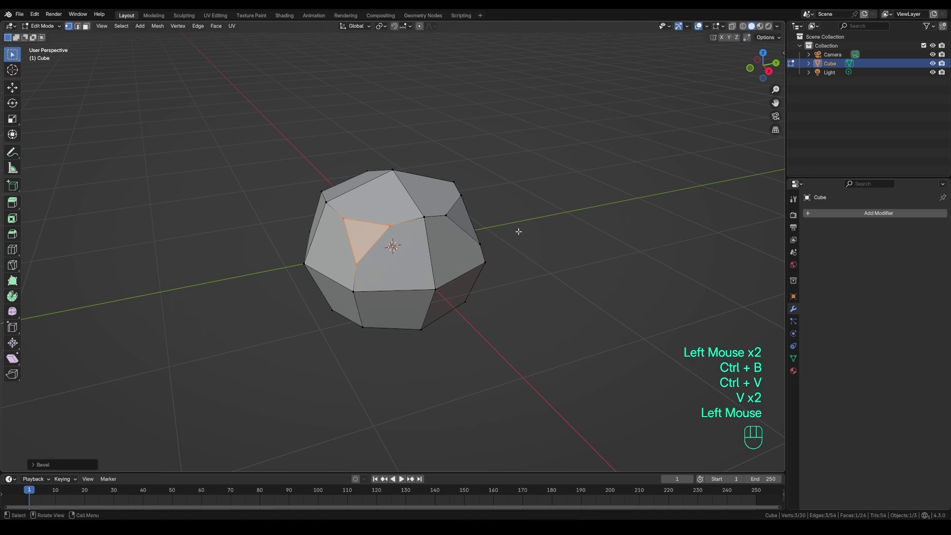
{"action": "key", "text": "Tab"}
- View the faceted mesh in Material Preview shading
{"action": "triple_click", "coordinate": [411, 264]}
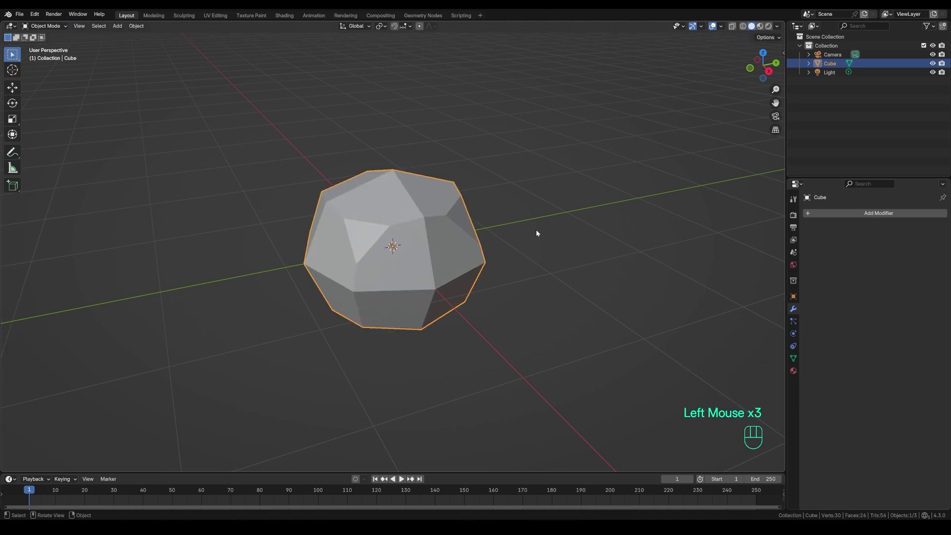
{"action": "key", "text": "z"}
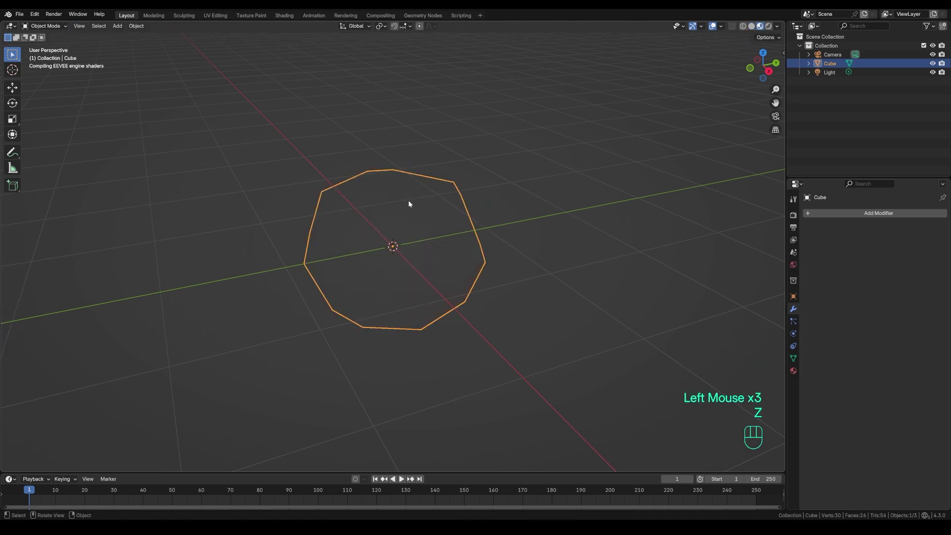
{"action": "middle_click_drag", "start_coordinate": [569, 267], "coordinate": [571, 246]}
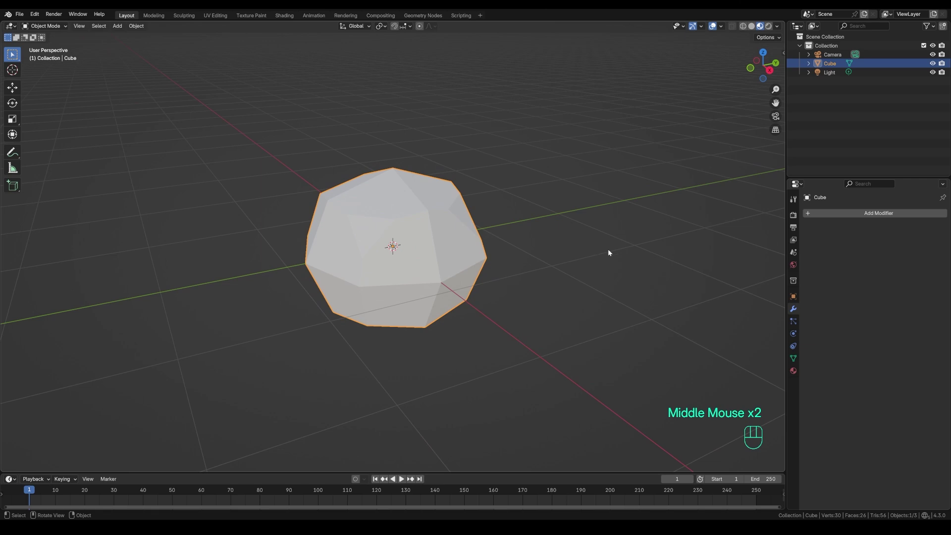
- Set the render engine to Cycles with GPU Compute and enable viewport denoising
{"action": "left_click", "coordinate": [793, 214]}
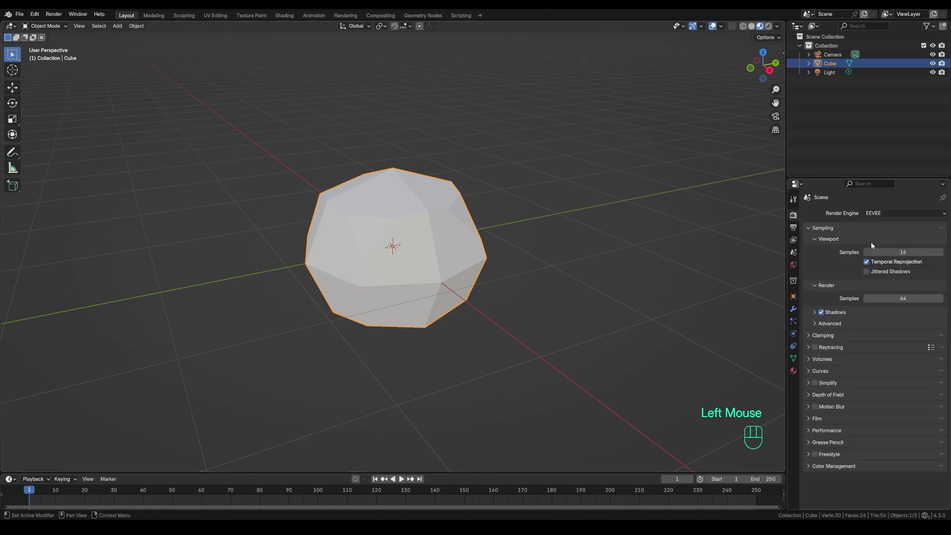
{"action": "left_click", "coordinate": [882, 214]}
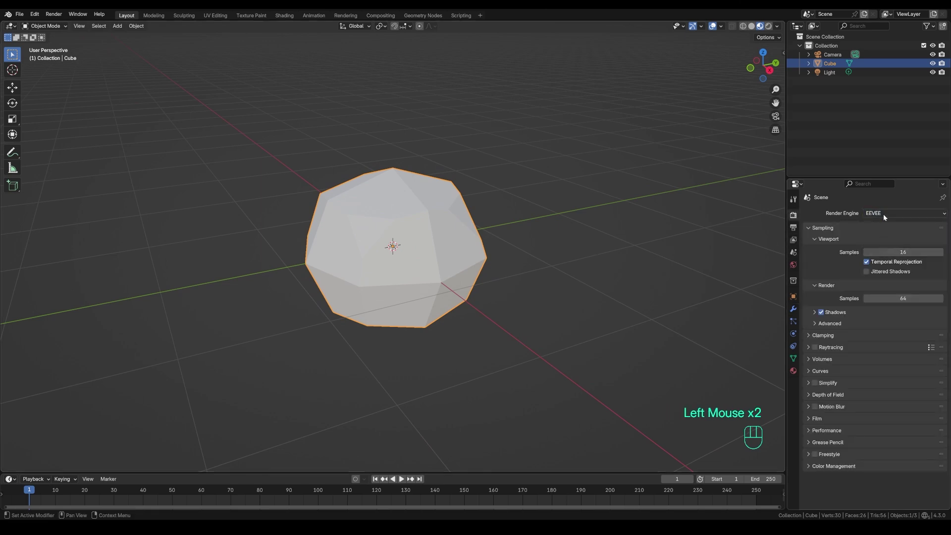
{"action": "left_click", "coordinate": [884, 214]}
{"action": "left_click", "coordinate": [882, 243]}
{"action": "left_click", "coordinate": [881, 235]}
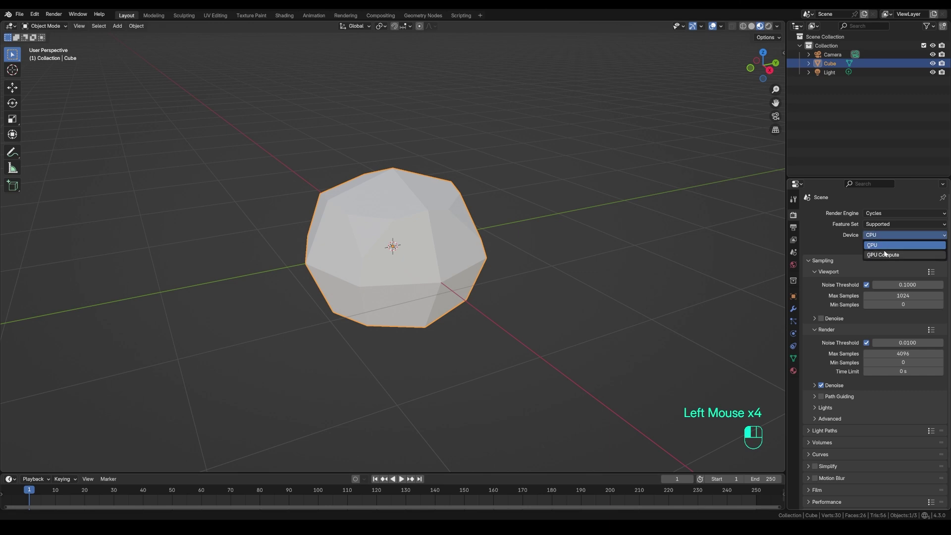
{"action": "left_click", "coordinate": [885, 256]}
{"action": "left_click", "coordinate": [822, 319]}
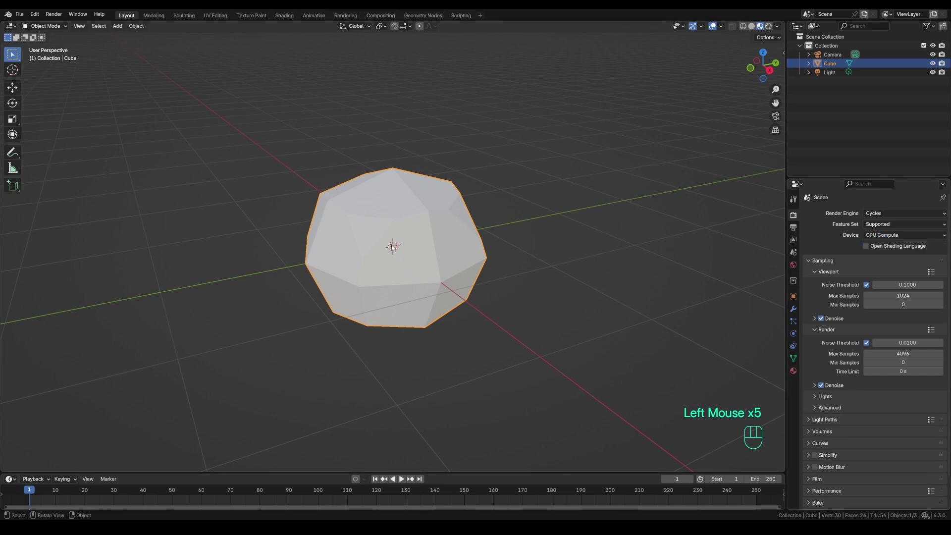
- Display the faceted mesh up close in Rendered viewport shading
{"action": "key", "text": "z"}
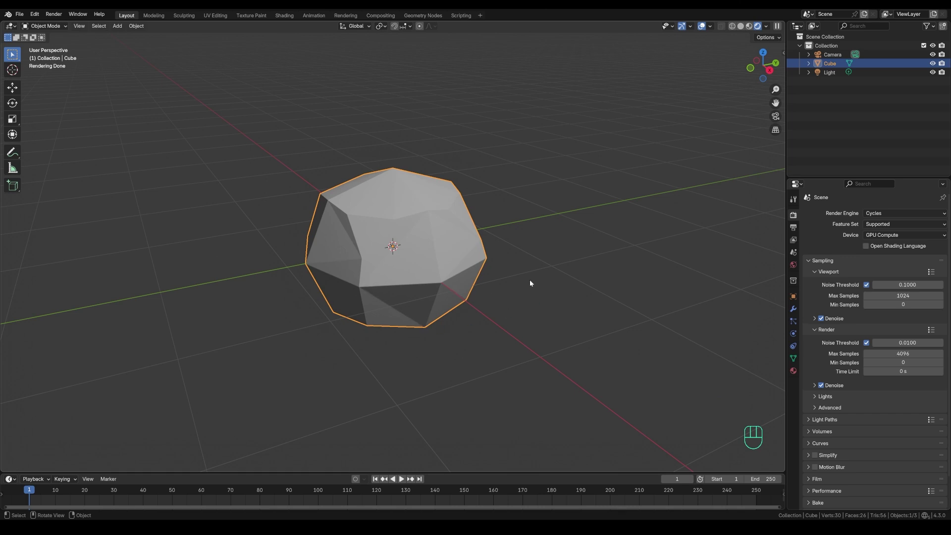
{"action": "middle_click_drag", "start_coordinate": [530, 284], "coordinate": [503, 328]}
{"action": "scroll", "coordinate": [417, 350], "scroll_direction": "up", "scroll_amount": 3}
{"action": "middle_click_drag", "start_coordinate": [447, 353], "coordinate": [449, 348]}
- Examine the lower faces and their corner vertices for uneven shading, both in Edit Mode and in Object Mode
{"action": "key", "text": "Tab"}
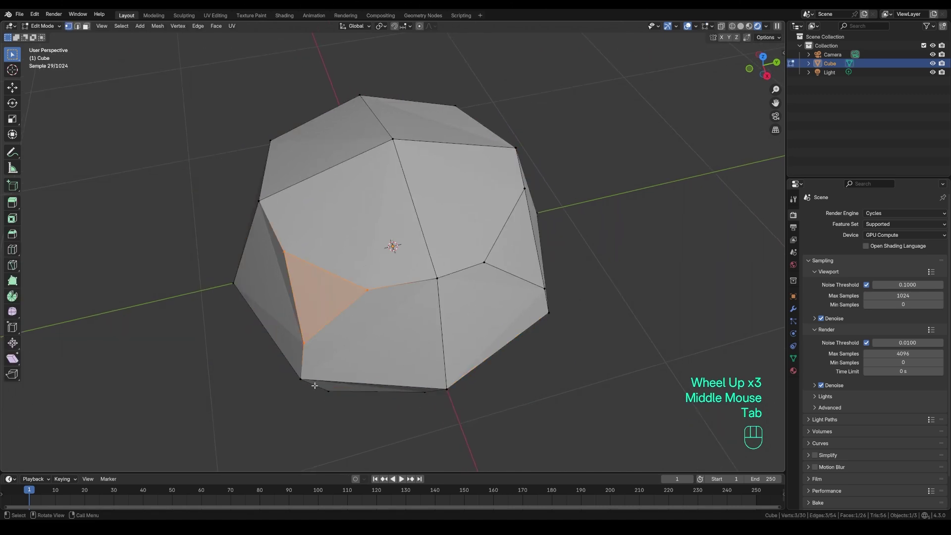
{"action": "left_click", "coordinate": [316, 388]}
{"action": "left_click", "coordinate": [420, 392]}
{"action": "left_click", "coordinate": [318, 394]}
{"action": "left_click", "coordinate": [328, 392]}
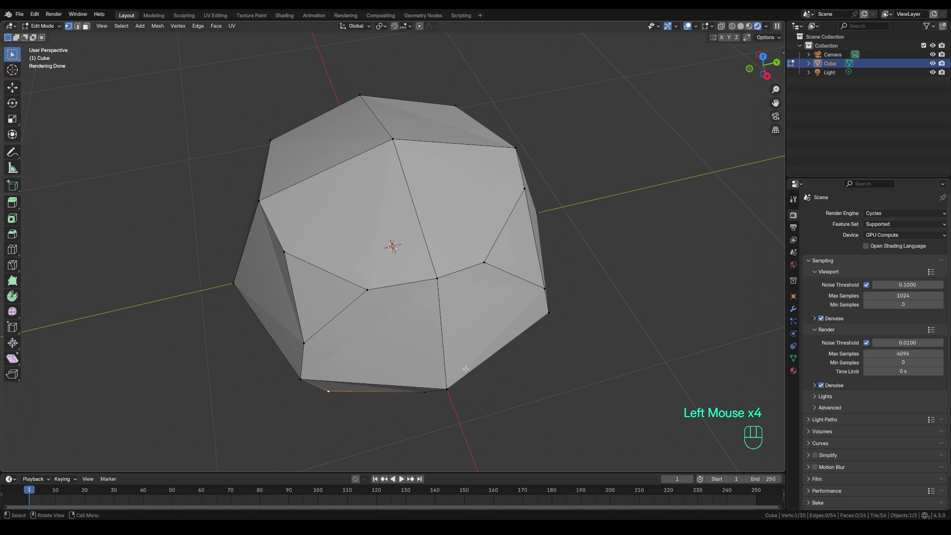
{"action": "middle_click_drag", "start_coordinate": [466, 371], "coordinate": [451, 347]}
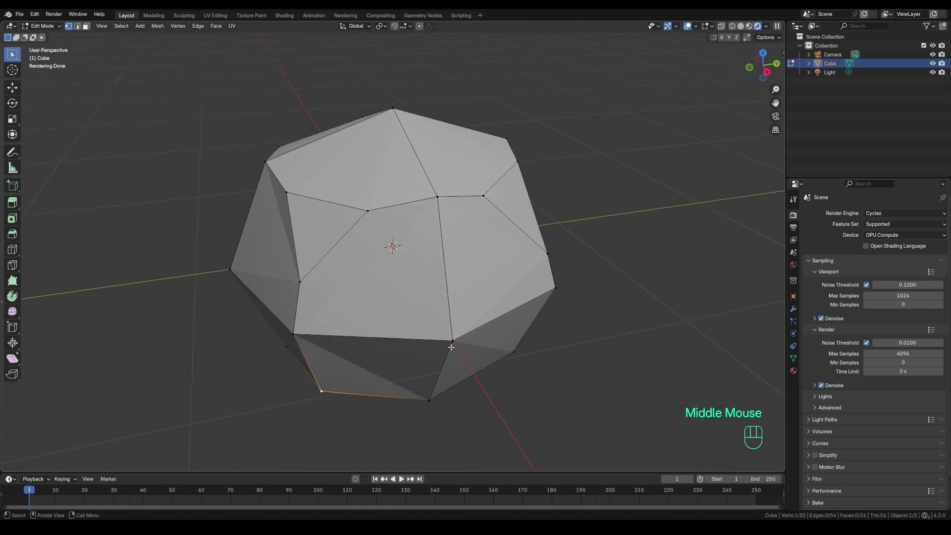
{"action": "scroll", "coordinate": [451, 402], "scroll_direction": "down", "scroll_amount": 1}
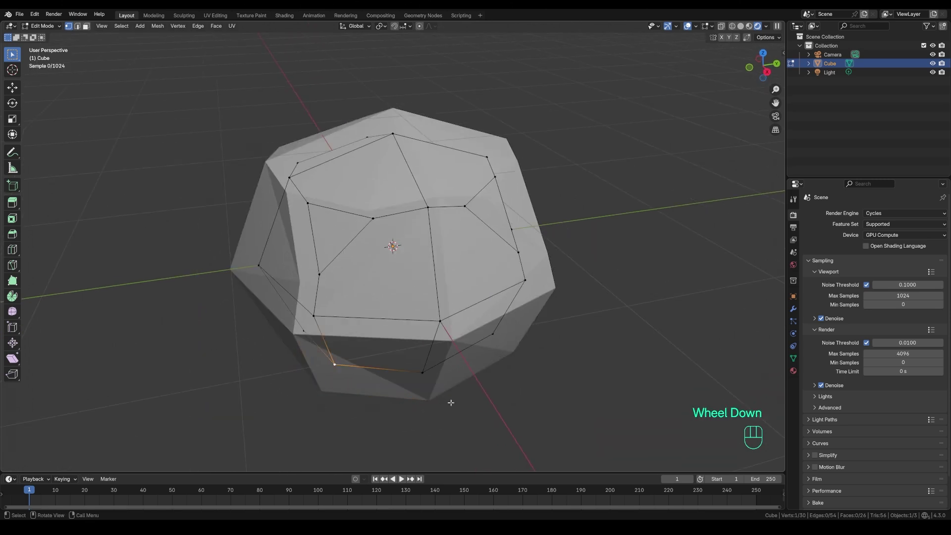
{"action": "scroll", "coordinate": [451, 402], "scroll_direction": "down", "scroll_amount": 1}
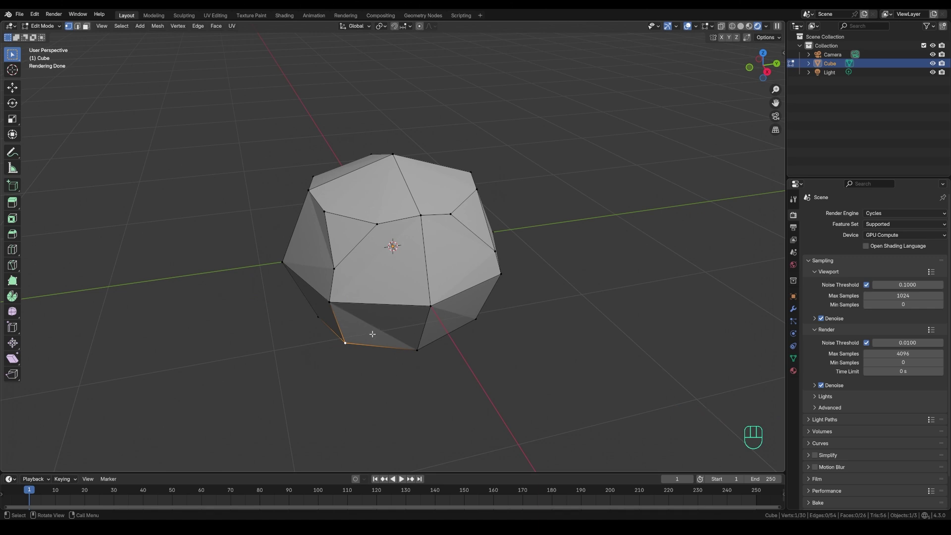
{"action": "key", "text": "Tab"}
{"action": "middle_click_drag", "start_coordinate": [420, 312], "coordinate": [335, 291]}
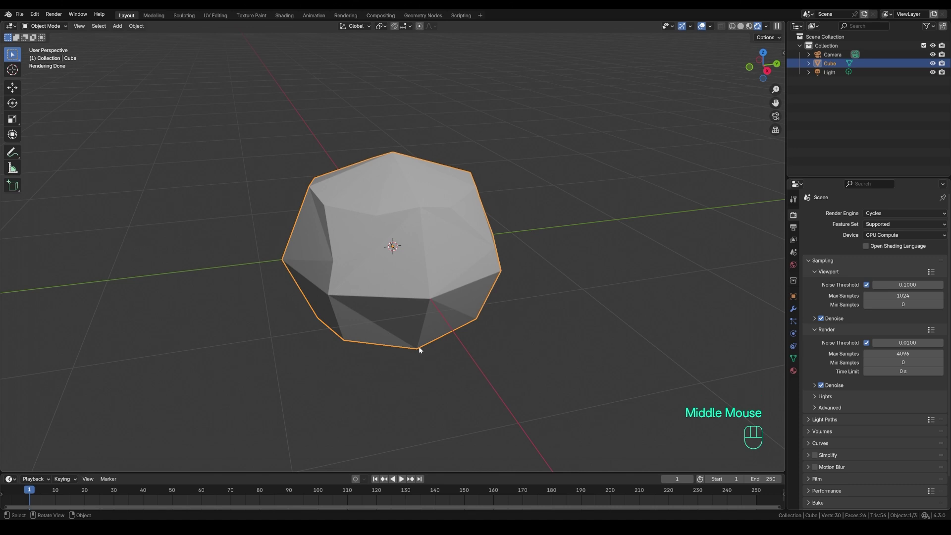
{"action": "scroll", "coordinate": [435, 284], "scroll_direction": "down", "scroll_amount": 2}
{"action": "scroll", "coordinate": [435, 283], "scroll_direction": "up", "scroll_amount": 2}
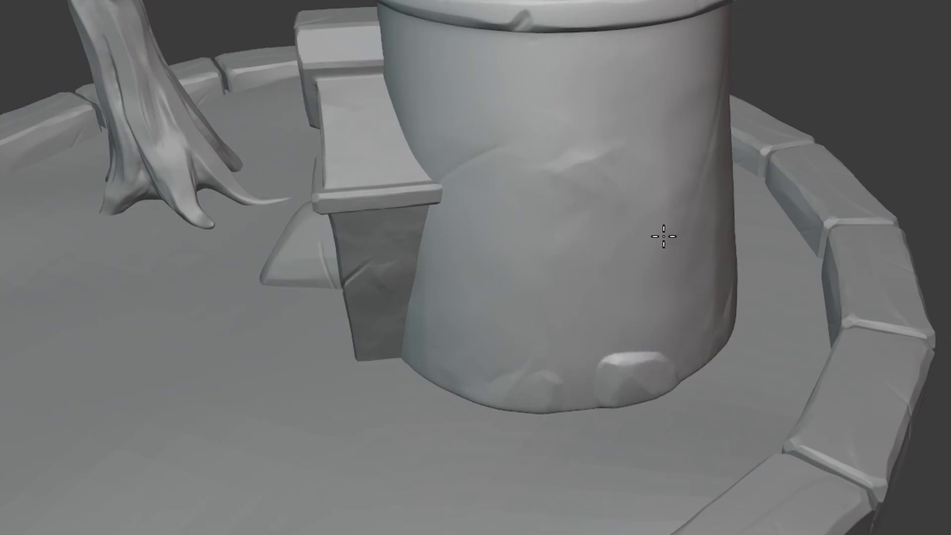
{"action": "left_click_drag", "start_coordinate": [639, 376], "coordinate": [664, 389]}
{"action": "mouse_move", "coordinate": [396, 327]}
{"action": "left_mouse_down"}
{"action": "mouse_move", "coordinate": [436, 347]}
{"action": "mouse_move", "coordinate": [461, 342]}
{"action": "left_mouse_up"}
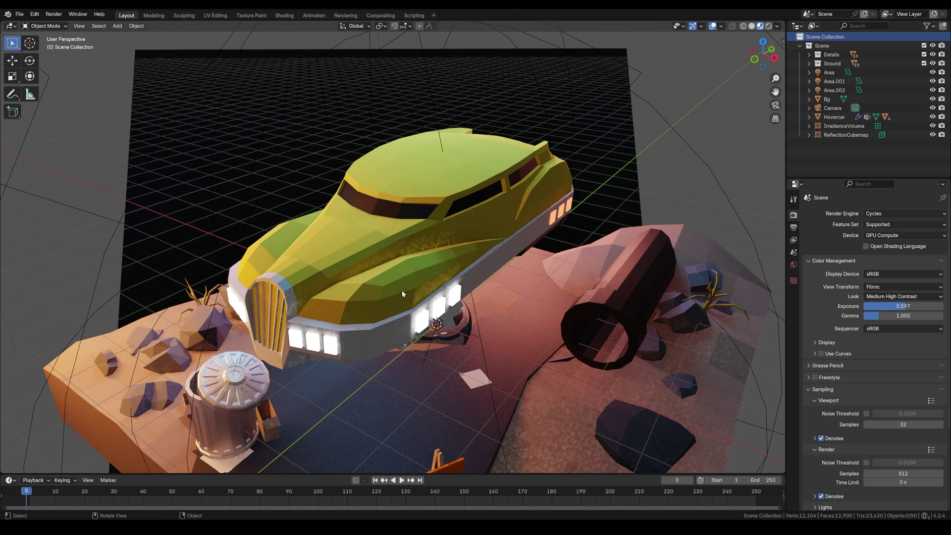
- Switch the hovercar scene to Rendered shading and examine the facets of the car body
{"action": "key", "text": "z"}
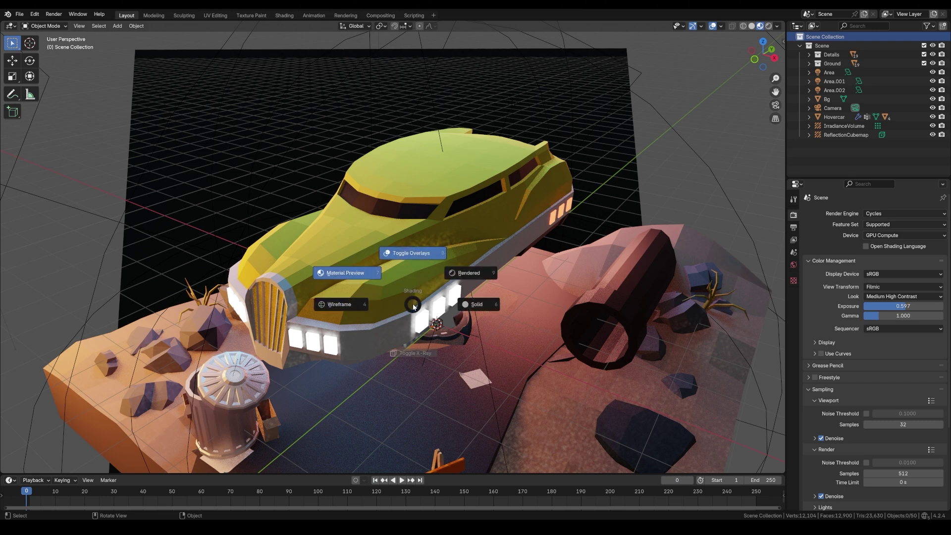
{"action": "left_click", "coordinate": [497, 255]}
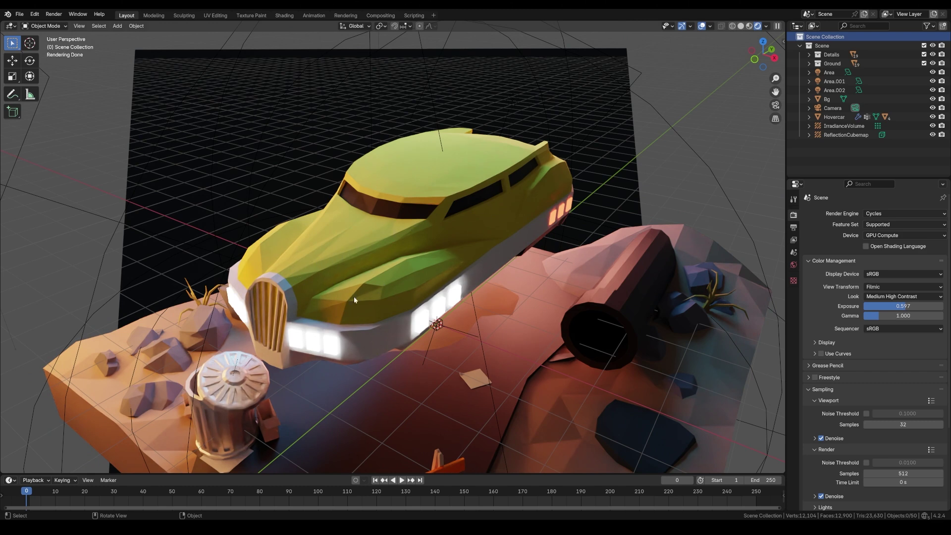
{"action": "scroll", "coordinate": [347, 263], "scroll_direction": "up", "scroll_amount": 6}
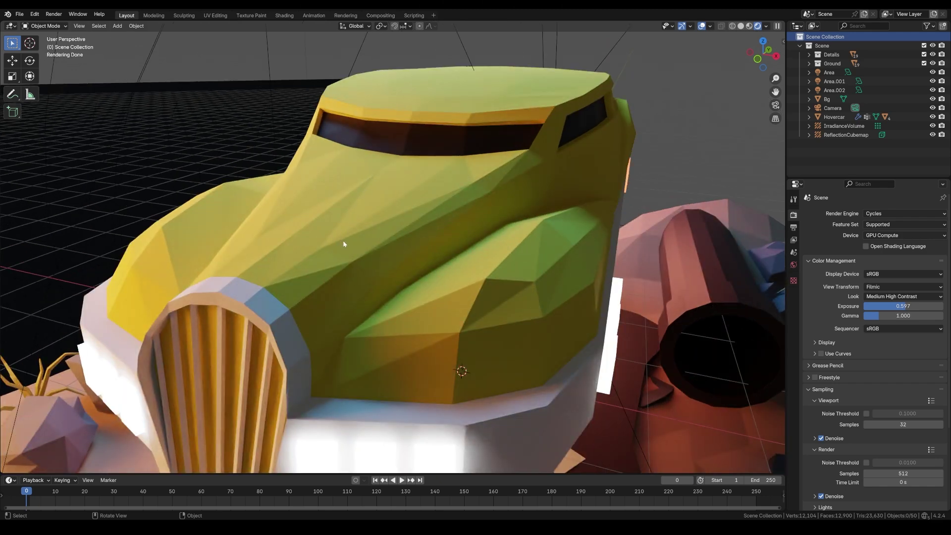
{"action": "scroll", "coordinate": [539, 323], "scroll_direction": "down", "scroll_amount": 8}
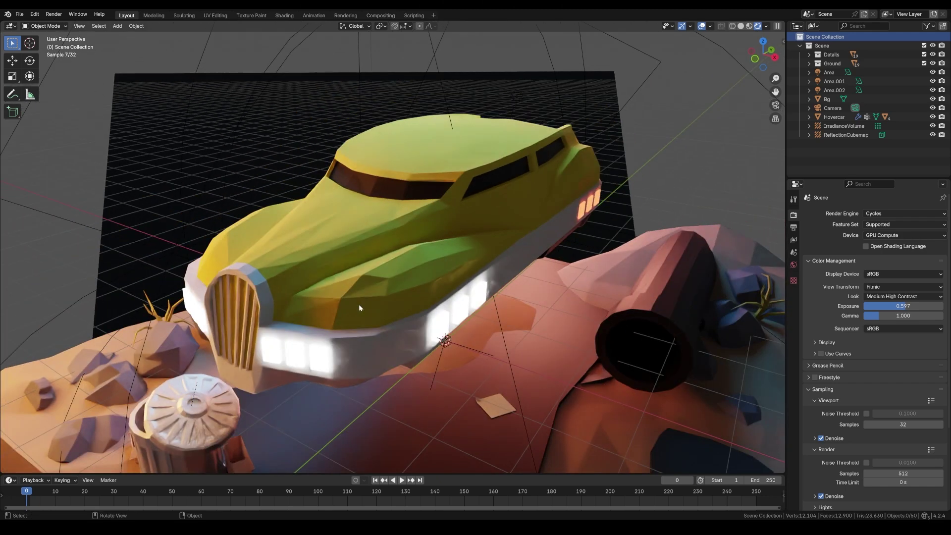
{"action": "middle_click_drag", "start_coordinate": [398, 291], "coordinate": [453, 279], "text": "shift"}
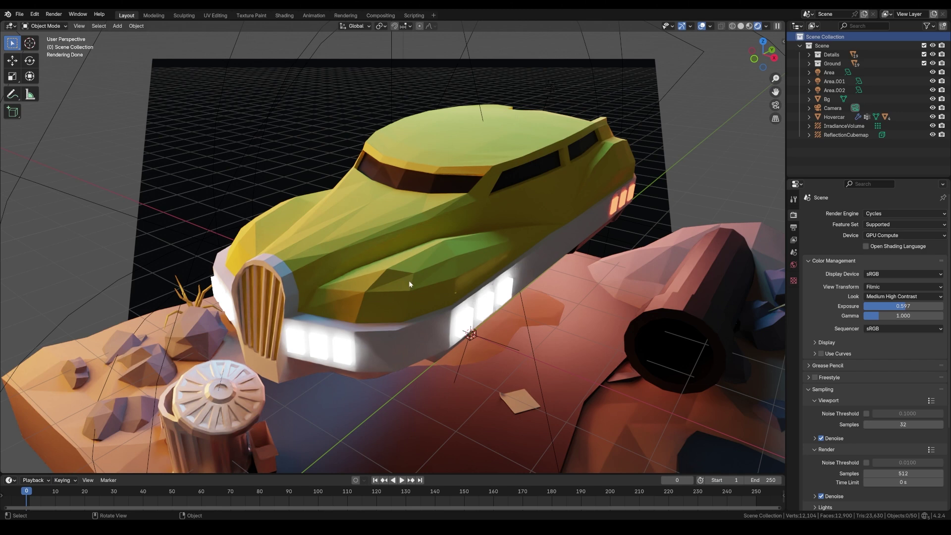
- Flatten a face on the hovercar's front fender with LoopTools and return to Object Mode
{"action": "left_click", "coordinate": [428, 282]}
{"action": "key", "text": "Tab"}
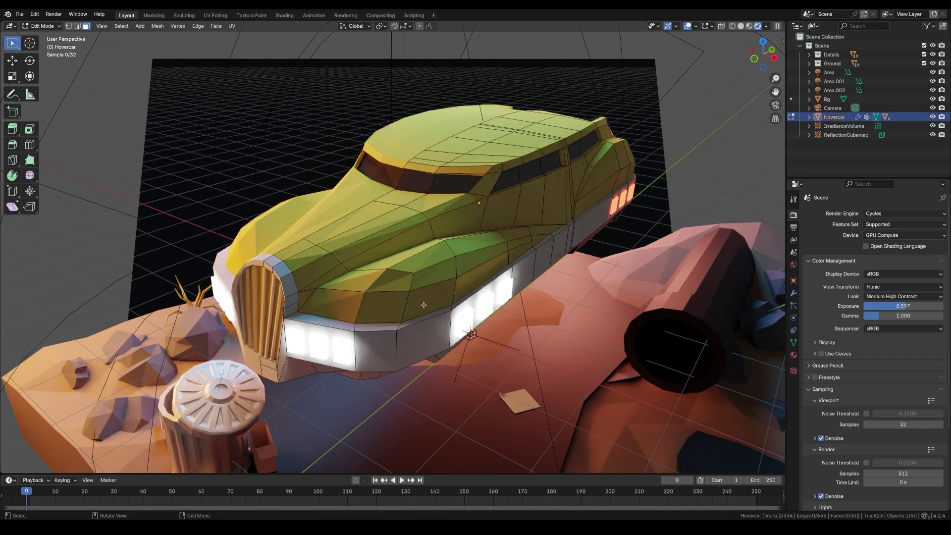
{"action": "left_click", "coordinate": [398, 283]}
{"action": "right_click", "coordinate": [401, 270]}
{"action": "mouse_move", "coordinate": [401, 268]}
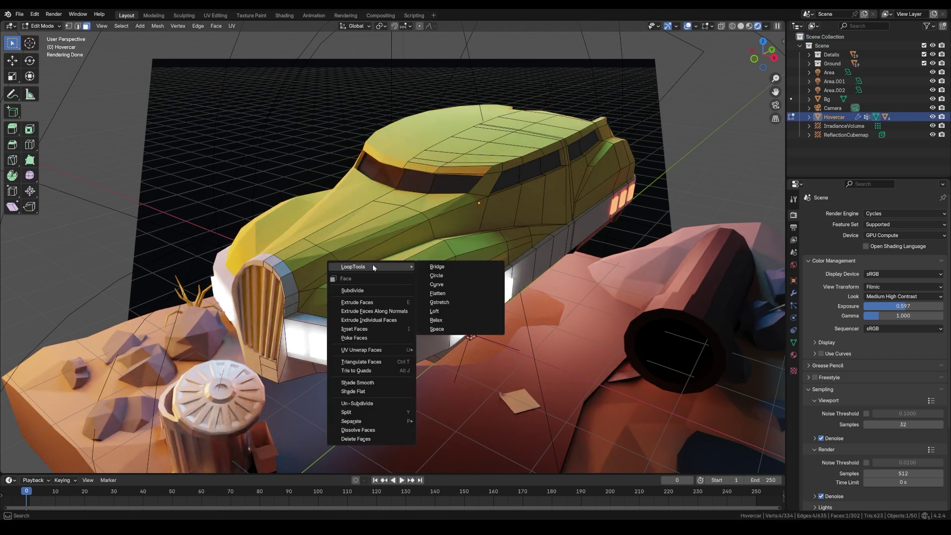
{"action": "left_click", "coordinate": [442, 292]}
{"action": "key", "text": "Tab"}
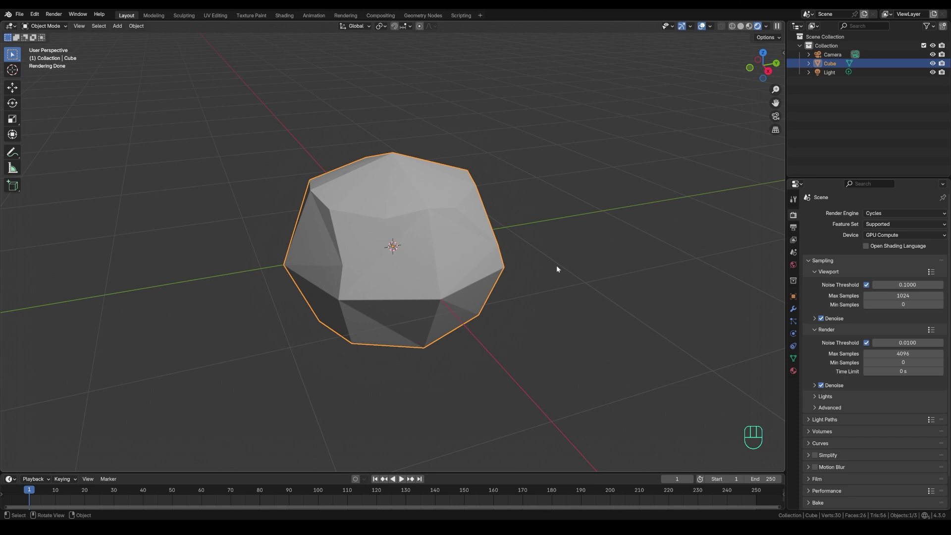
- Add an Edge Split modifier to the cube mesh
{"action": "left_click", "coordinate": [793, 311]}
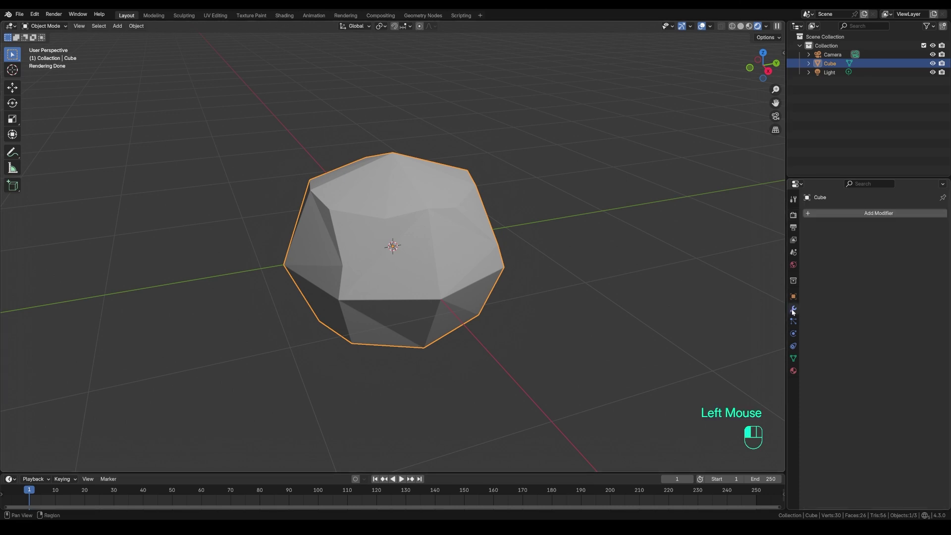
{"action": "left_click", "coordinate": [836, 213]}
{"action": "mouse_move", "coordinate": [833, 246]}
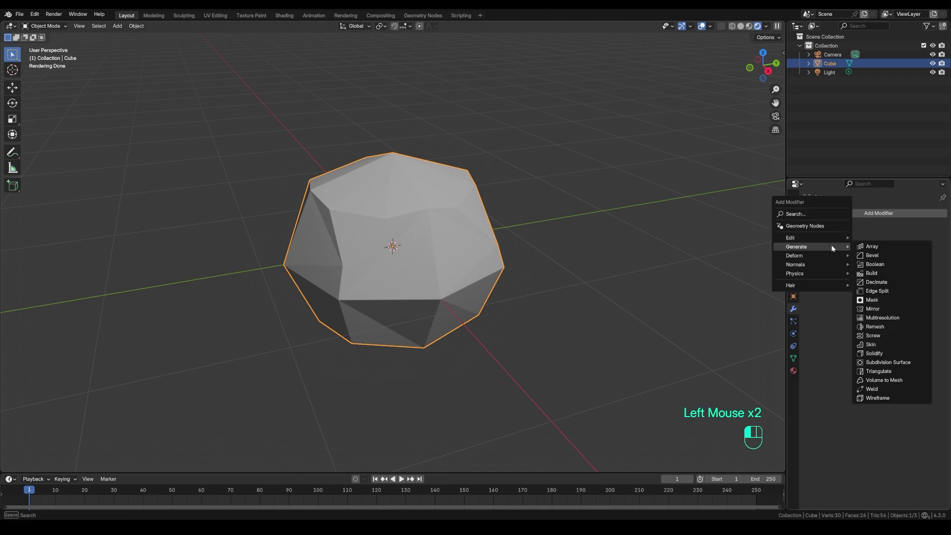
{"action": "left_click", "coordinate": [877, 291]}
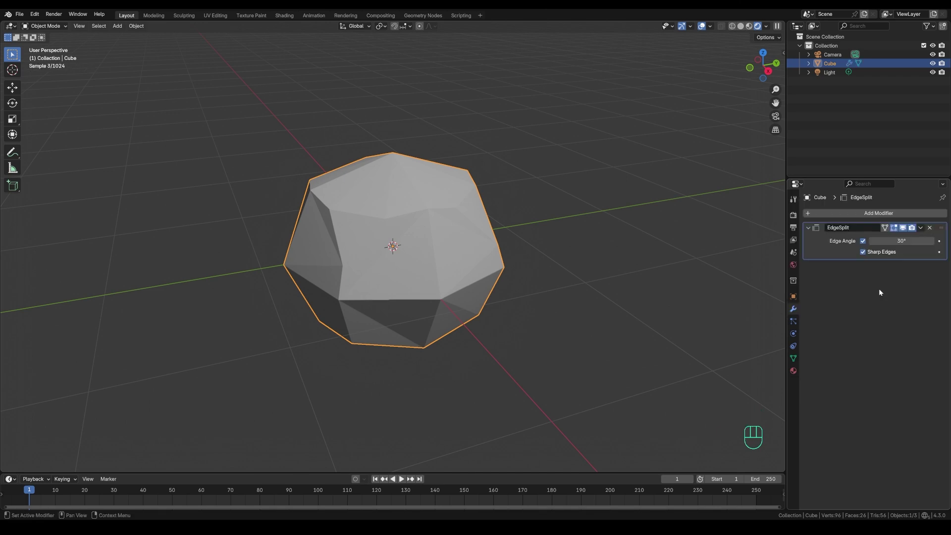
- Shade the cube mesh smooth and set the Edge Split angle to 0°
{"action": "right_click", "coordinate": [453, 240]}
{"action": "left_click", "coordinate": [448, 241]}
{"action": "left_click_drag", "start_coordinate": [902, 241], "coordinate": [872, 240]}
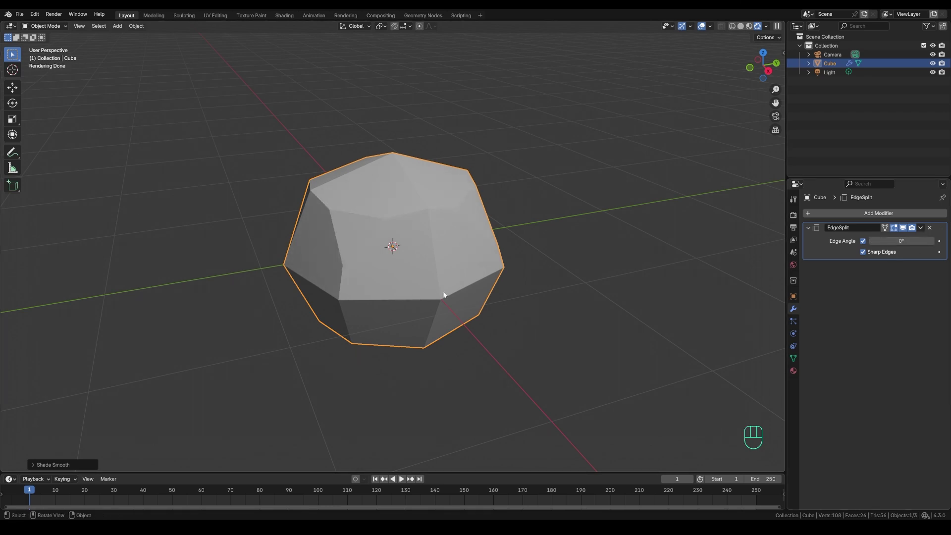
- Enter Edit Mode on the cube mesh and move a vertex on its widest ring slightly outward
{"action": "middle_click_drag", "start_coordinate": [444, 294], "coordinate": [560, 305]}
{"action": "scroll", "coordinate": [560, 305], "scroll_direction": "up", "scroll_amount": 2}
{"action": "key", "text": "Tab"}
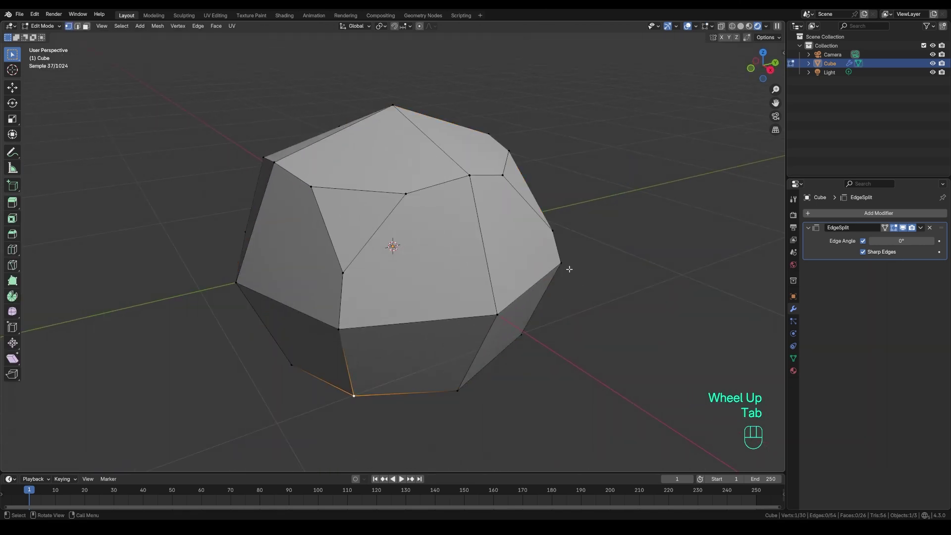
{"action": "left_click", "coordinate": [570, 269]}
{"action": "key", "text": "g"}
{"action": "left_click", "coordinate": [600, 289]}
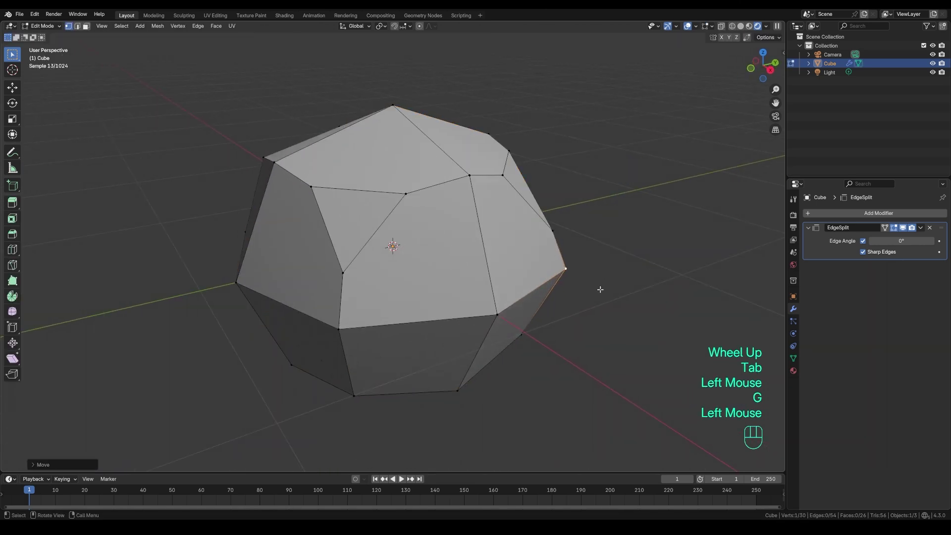
- Move a vertex on the lower ring of the cube mesh slightly to a new position
{"action": "scroll", "coordinate": [600, 290], "scroll_direction": "down", "scroll_amount": 2}
{"action": "middle_click_drag", "start_coordinate": [570, 293], "coordinate": [508, 284]}
{"action": "left_click", "coordinate": [402, 299]}
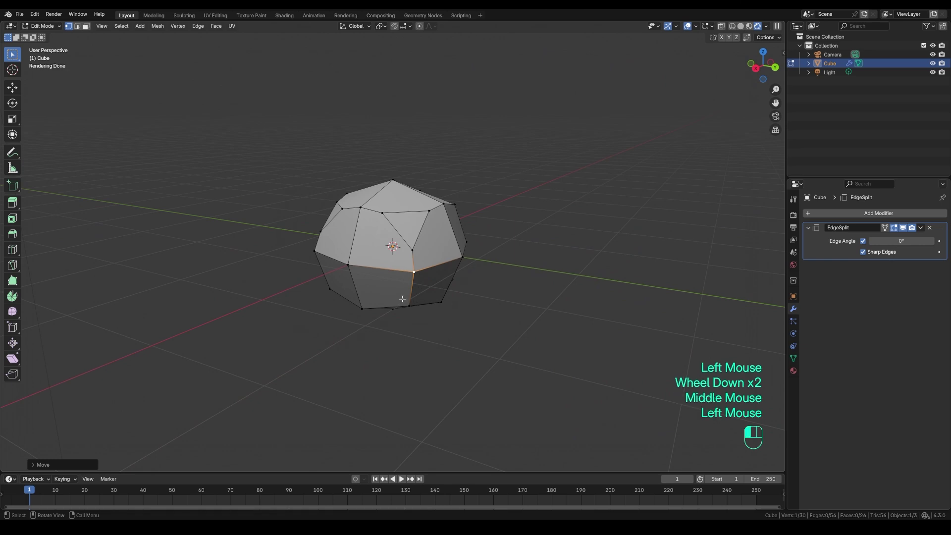
{"action": "middle_click_drag", "start_coordinate": [403, 299], "coordinate": [542, 312]}
{"action": "key", "text": "g"}
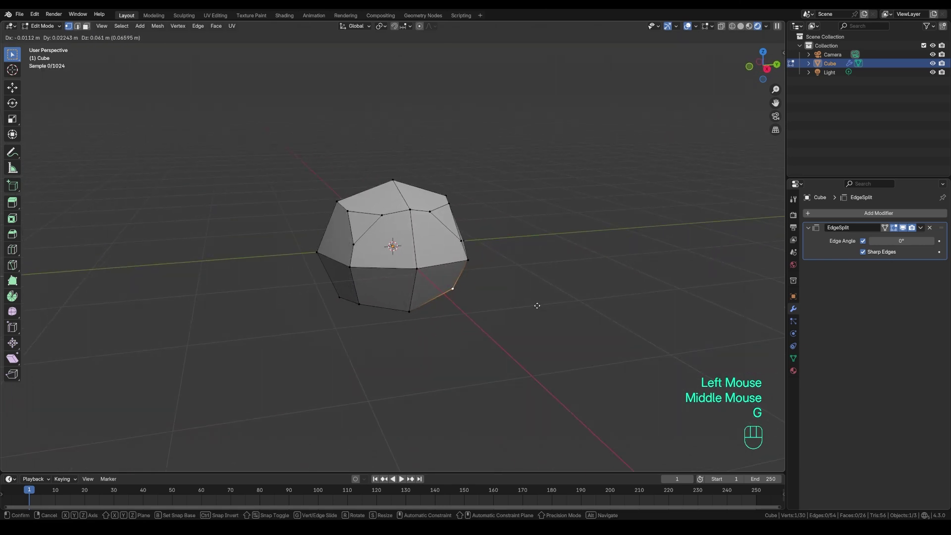
{"action": "left_click", "coordinate": [538, 306]}
- Adjust the selected lower vertex once more and examine the mesh's shading in Object Mode
{"action": "key", "text": "Tab"}
{"action": "mouse_move", "coordinate": [484, 331]}
{"action": "middle_mouse_down"}
{"action": "mouse_move", "coordinate": [533, 327]}
{"action": "mouse_move", "coordinate": [497, 323]}
{"action": "middle_mouse_up"}
{"action": "key", "text": "Tab"}
{"action": "scroll", "coordinate": [497, 324], "scroll_direction": "up", "scroll_amount": 2}
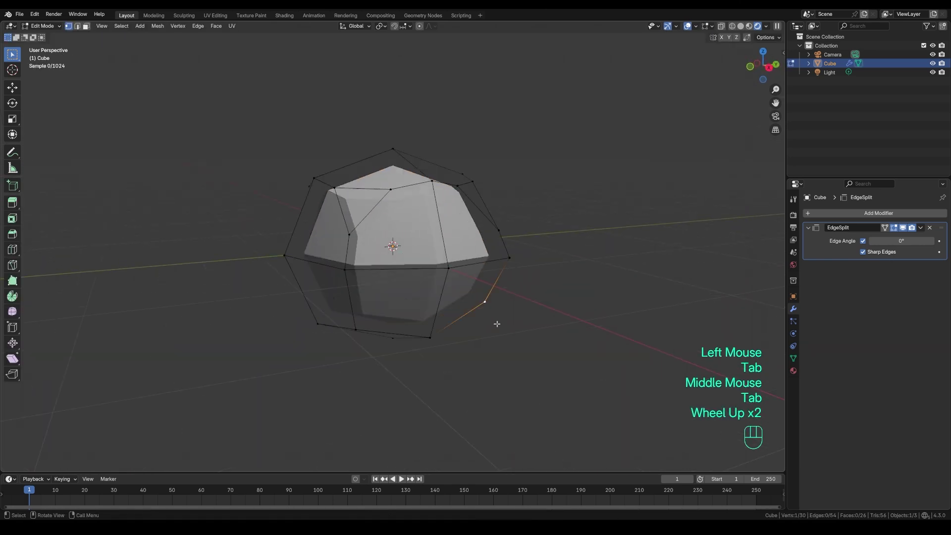
{"action": "left_click", "coordinate": [501, 317]}
{"action": "key", "text": "g"}
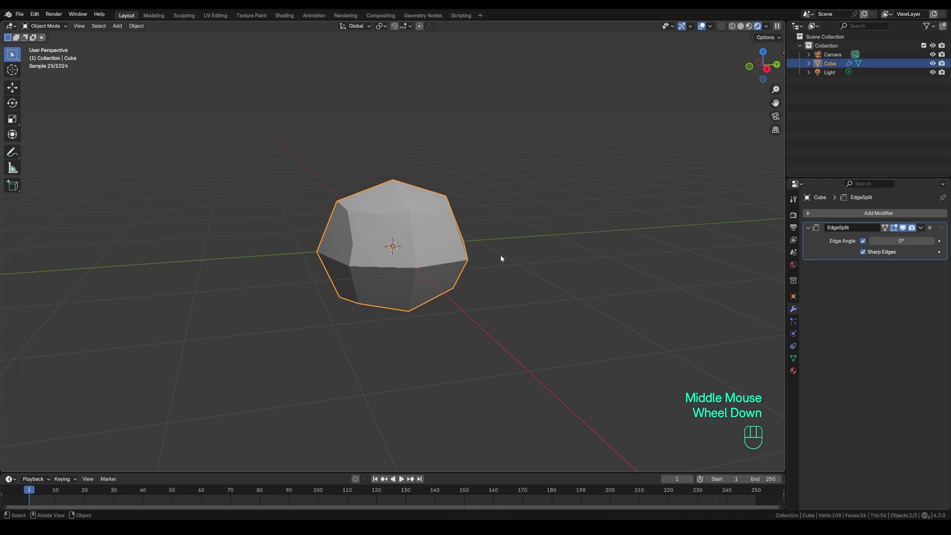
{"action": "scroll", "coordinate": [501, 258], "scroll_direction": "up", "scroll_amount": 1}
{"action": "mouse_move", "coordinate": [501, 258]}
{"action": "middle_mouse_down"}
{"action": "mouse_move", "coordinate": [513, 252]}
{"action": "mouse_move", "coordinate": [493, 265]}
{"action": "middle_mouse_up"}
{"action": "scroll", "coordinate": [457, 270], "scroll_direction": "up", "scroll_amount": 1}
{"action": "scroll", "coordinate": [470, 267], "scroll_direction": "down", "scroll_amount": 1}
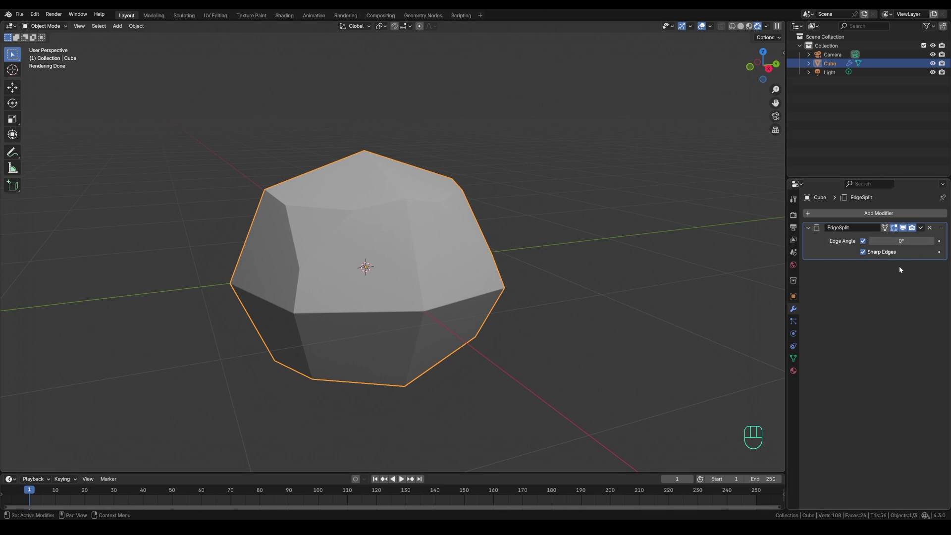
- Replace the cube's Edge Split modifier with a Weighted Normal modifier and enable Keep Sharp
{"action": "left_click", "coordinate": [930, 228]}
{"action": "middle_click_drag", "start_coordinate": [619, 258], "coordinate": [569, 269]}
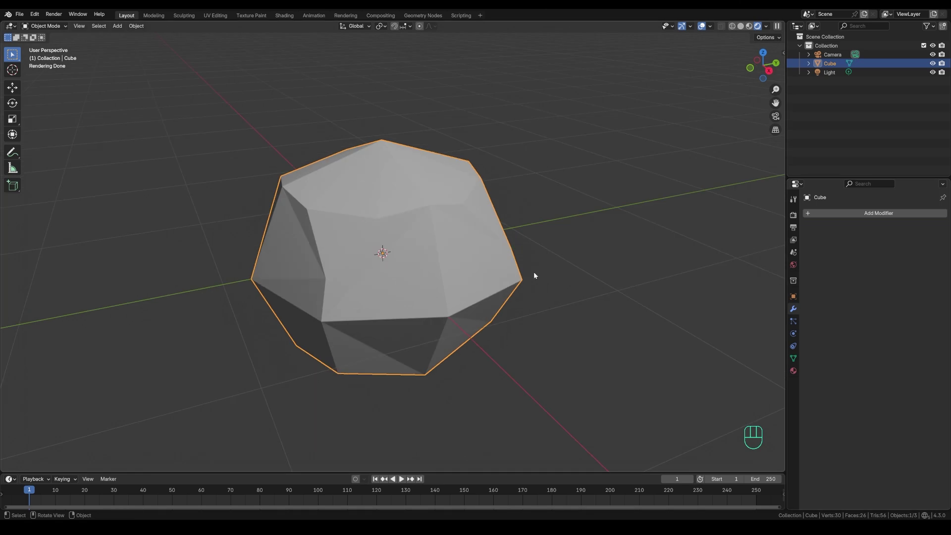
{"action": "left_click", "coordinate": [814, 213]}
{"action": "mouse_move", "coordinate": [816, 212]}
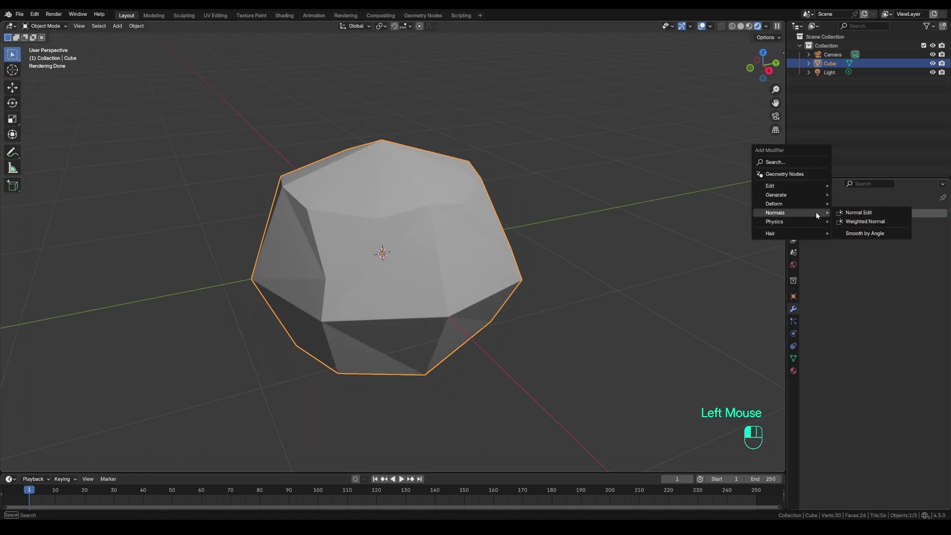
{"action": "left_click", "coordinate": [862, 223]}
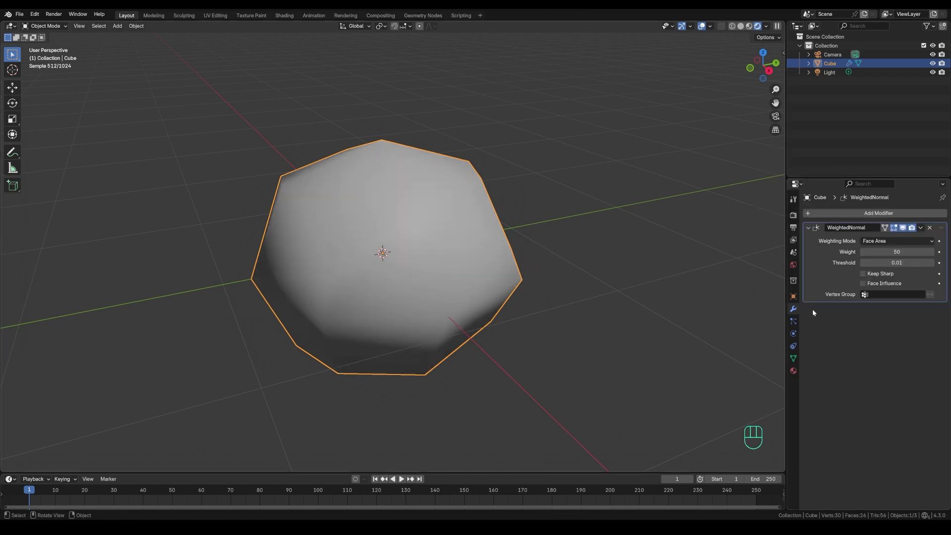
{"action": "scroll", "coordinate": [556, 227], "scroll_direction": "down", "scroll_amount": 2}
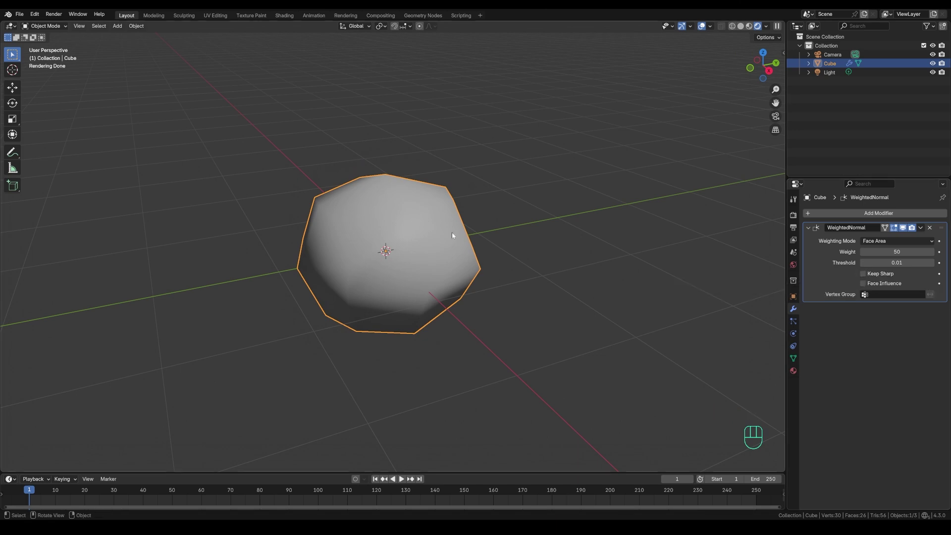
{"action": "right_click", "coordinate": [377, 240]}
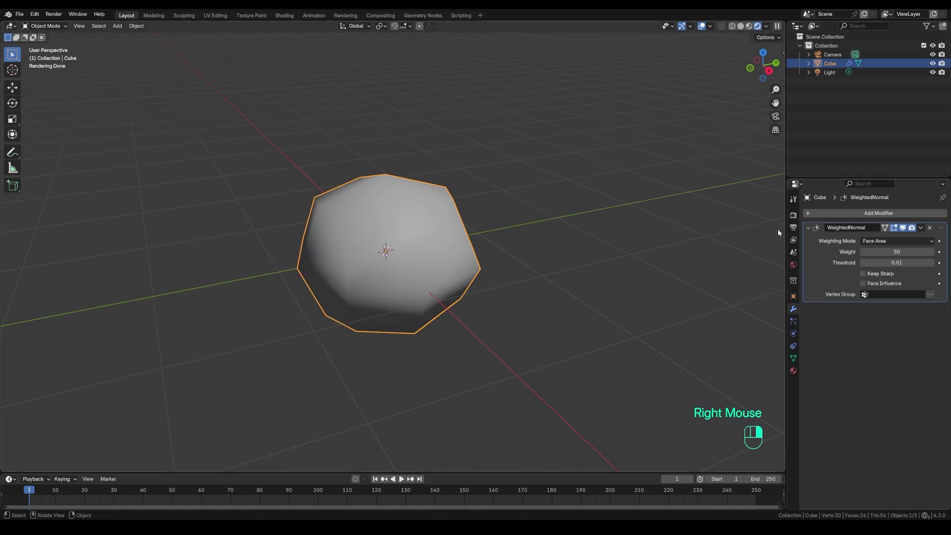
{"action": "left_click", "coordinate": [875, 272]}
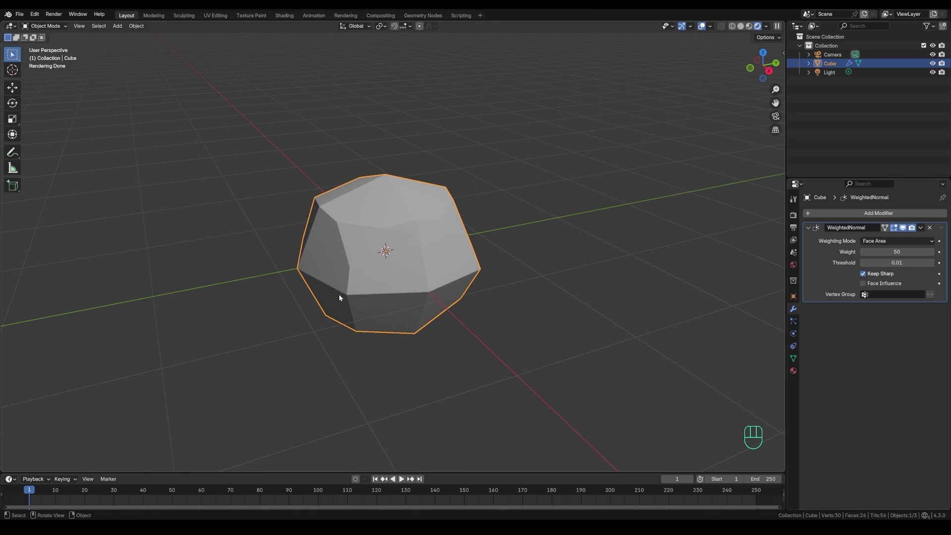
- Pull a vertex on the cube mesh's widest ring outward into a pointed corner and return to Object Mode
{"action": "middle_click_drag", "start_coordinate": [342, 294], "coordinate": [493, 202]}
{"action": "key", "text": "Tab"}
{"action": "scroll", "coordinate": [542, 312], "scroll_direction": "up", "scroll_amount": 2}
{"action": "left_click", "coordinate": [525, 275]}
{"action": "key", "text": "g"}
{"action": "left_click", "coordinate": [575, 293]}
{"action": "key", "text": "g"}
{"action": "left_click", "coordinate": [479, 395]}
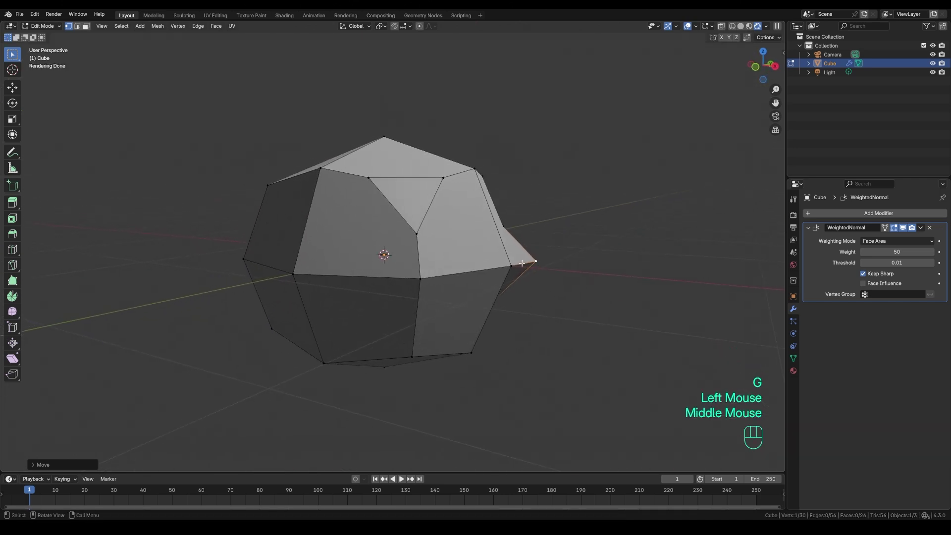
{"action": "middle_click_drag", "start_coordinate": [522, 263], "coordinate": [495, 317]}
{"action": "key", "text": "Tab"}
{"action": "scroll", "coordinate": [438, 334], "scroll_direction": "down", "scroll_amount": 2}
{"action": "scroll", "coordinate": [444, 308], "scroll_direction": "down", "scroll_amount": 3}
{"action": "scroll", "coordinate": [450, 272], "scroll_direction": "up", "scroll_amount": 1}
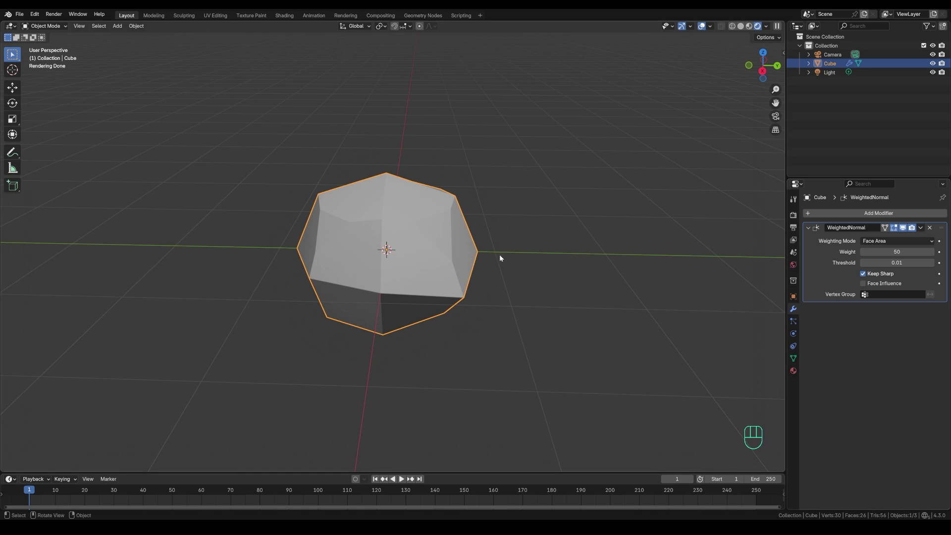
- Shade the cube mesh smooth and switch the Weighted Normal modifier's Keep Sharp off and on again to compare
{"action": "right_click", "coordinate": [456, 240]}
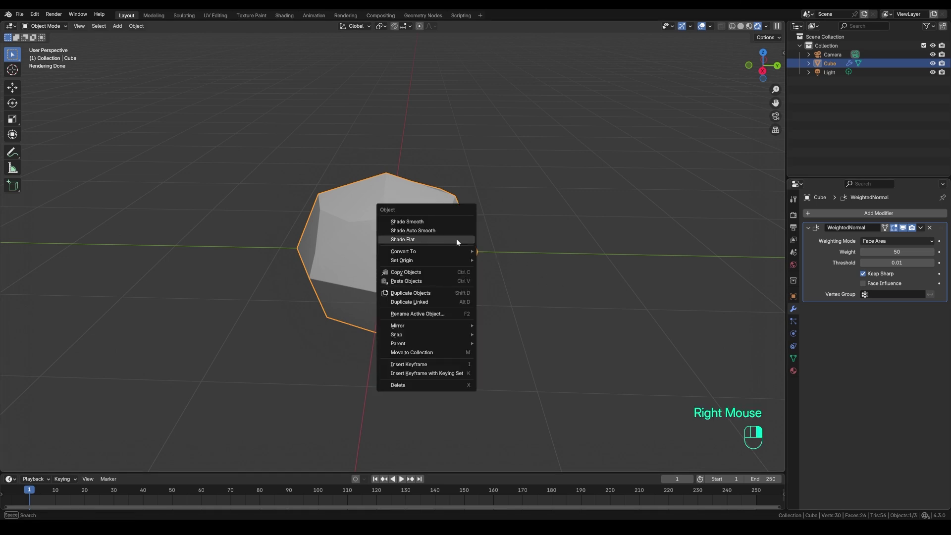
{"action": "left_click", "coordinate": [423, 222]}
{"action": "middle_click_drag", "start_coordinate": [416, 247], "coordinate": [474, 286]}
{"action": "scroll", "coordinate": [474, 286], "scroll_direction": "up", "scroll_amount": 2}
{"action": "scroll", "coordinate": [469, 270], "scroll_direction": "up", "scroll_amount": 1}
{"action": "left_click", "coordinate": [880, 274]}
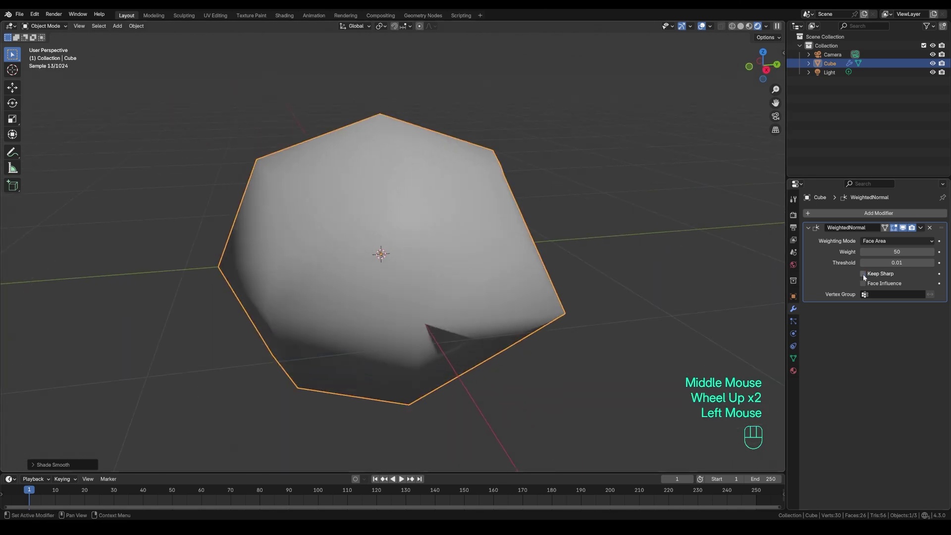
{"action": "left_click", "coordinate": [880, 274]}
{"action": "scroll", "coordinate": [470, 266], "scroll_direction": "down", "scroll_amount": 1}
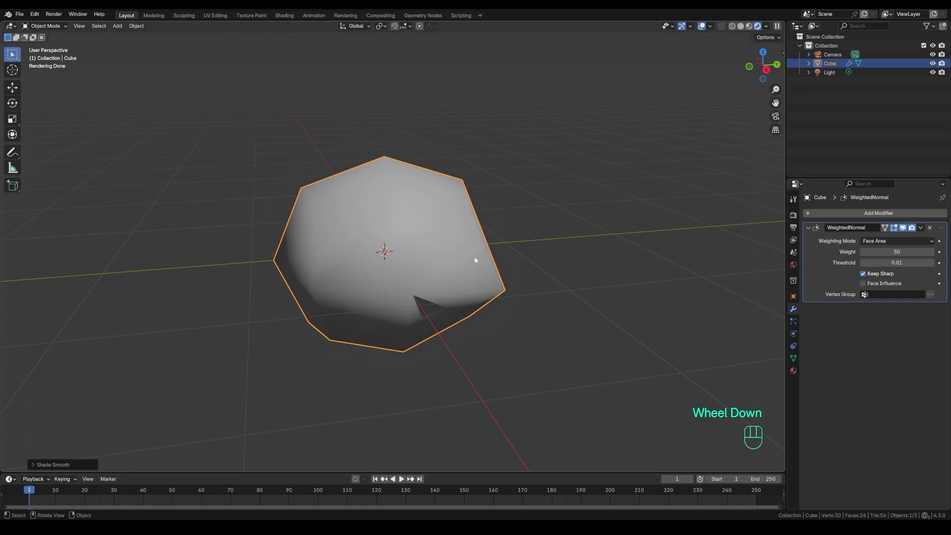
- Mark the lower edge of the cube mesh's front face as sharp and check it in Object Mode
{"action": "key", "text": "Tab"}
{"action": "left_click_drag", "start_coordinate": [302, 277], "coordinate": [449, 310]}
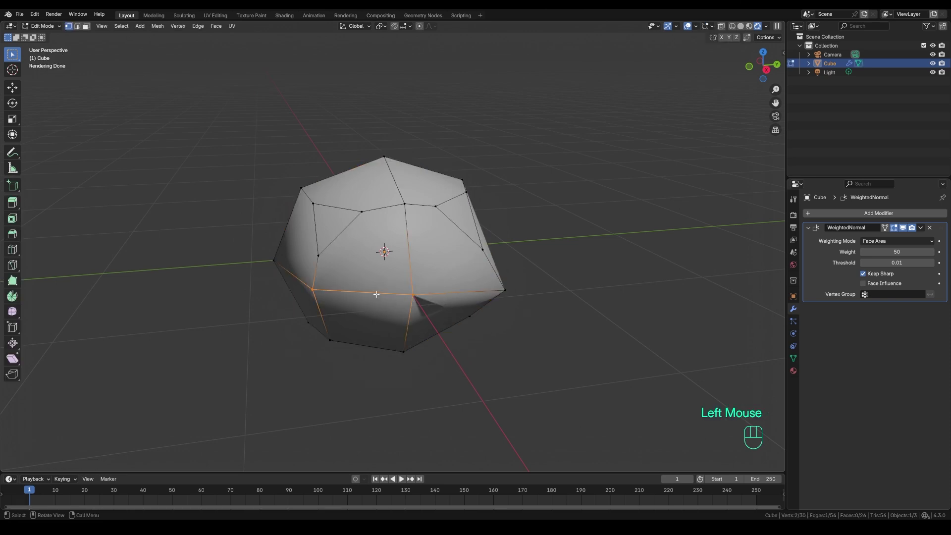
{"action": "key", "text": "ctrl+e"}
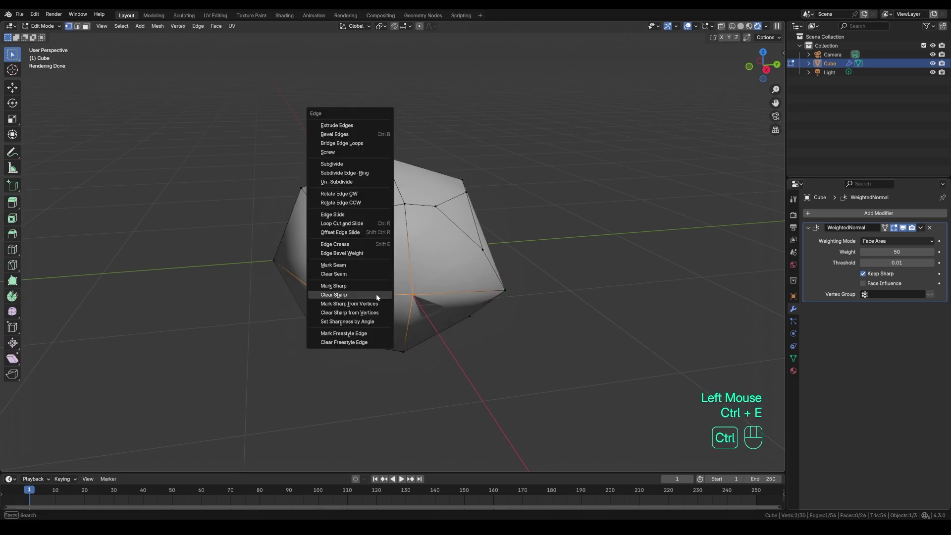
{"action": "left_click", "coordinate": [346, 287]}
{"action": "key", "text": "Tab"}
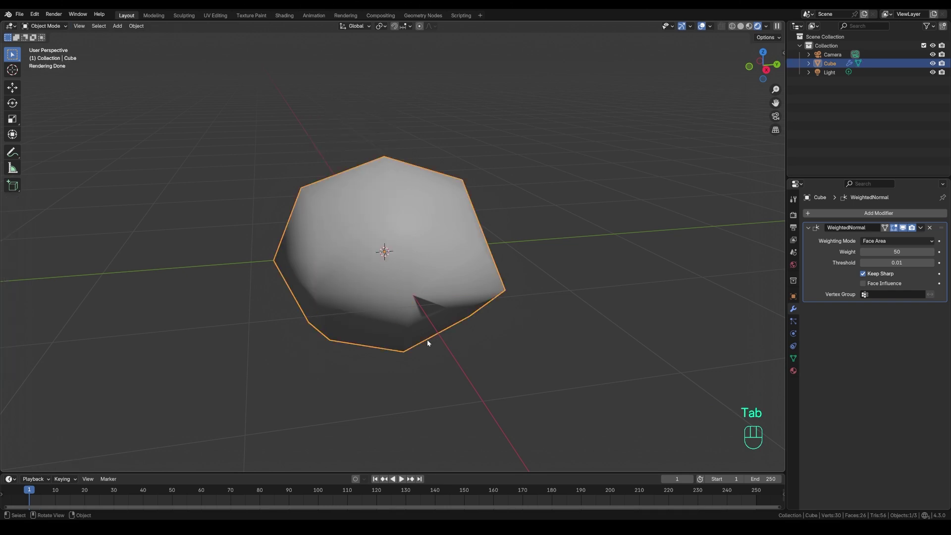
- Mark all edges around the front face as sharp and examine the shading in Object Mode
{"action": "key", "text": "Tab"}
{"action": "left_click", "coordinate": [333, 242], "text": "alt"}
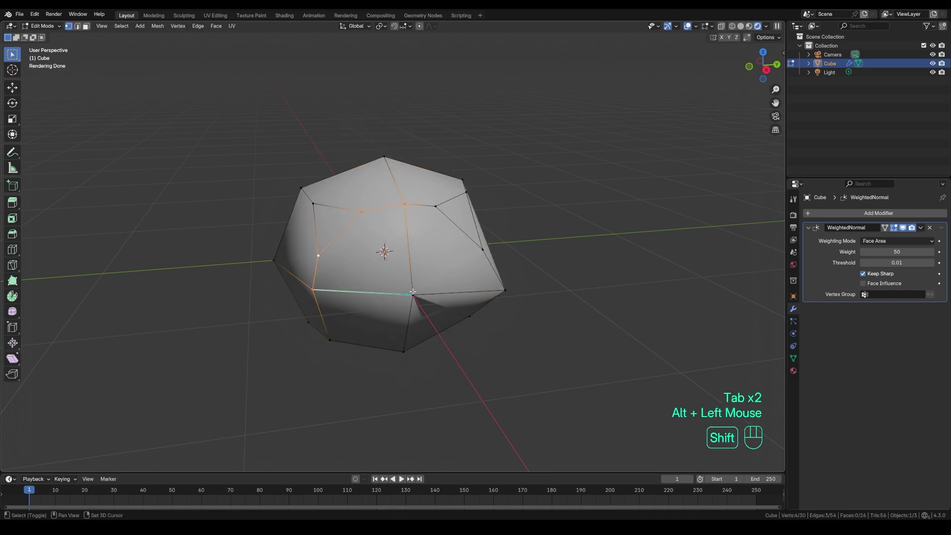
{"action": "left_click", "coordinate": [373, 288], "text": "shift"}
{"action": "key", "text": "ctrl+e"}
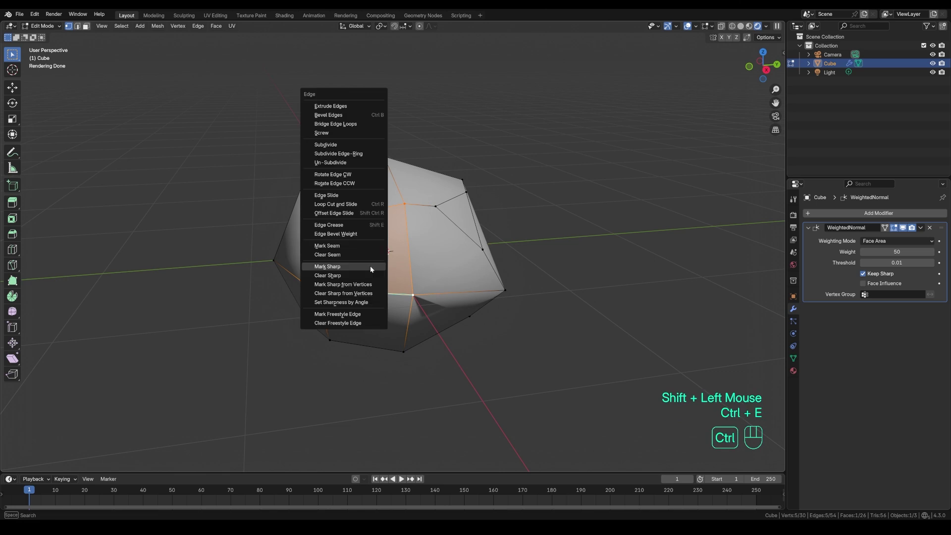
{"action": "left_click", "coordinate": [370, 266]}
{"action": "key", "text": "Tab"}
{"action": "middle_click_drag", "start_coordinate": [437, 332], "coordinate": [488, 337]}
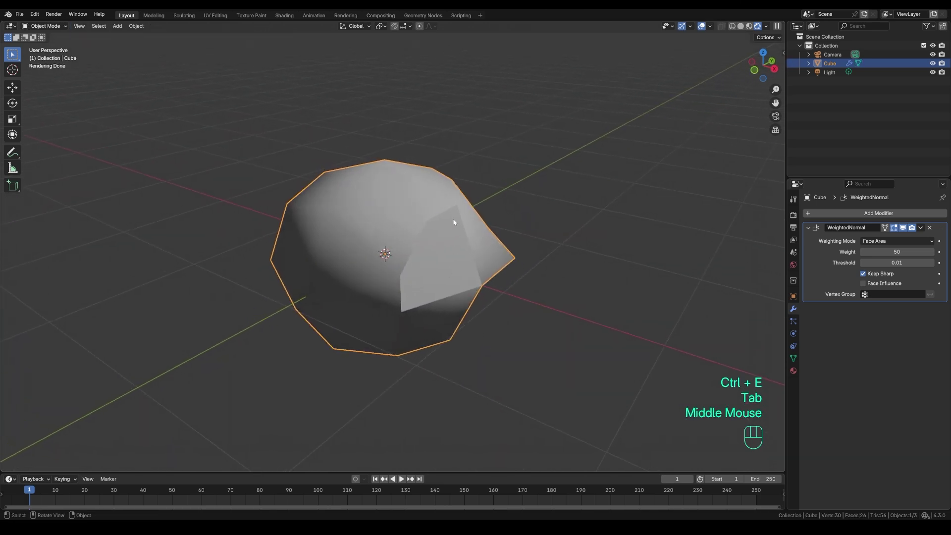
{"action": "middle_click_drag", "start_coordinate": [453, 227], "coordinate": [417, 236]}
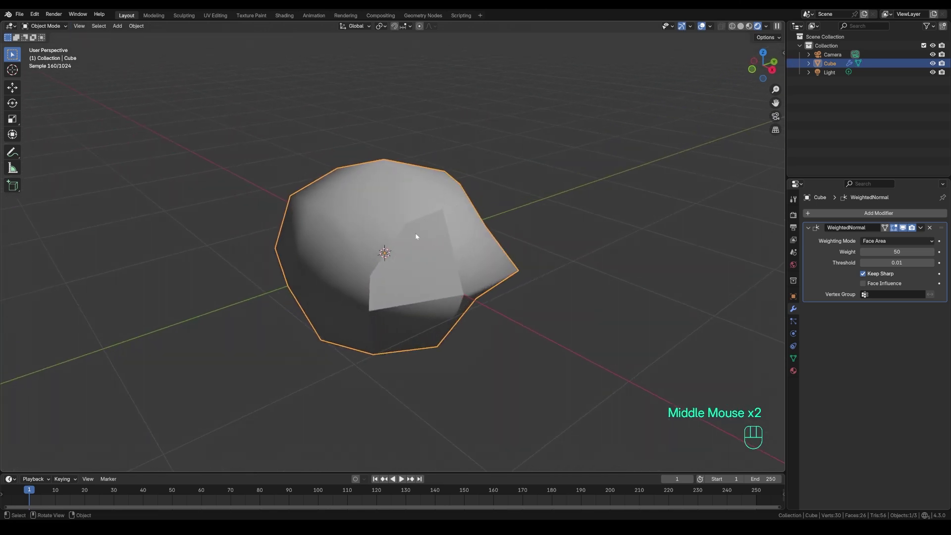
- Mark every edge of the cube mesh as sharp and return to Object Mode
{"action": "middle_click_drag", "start_coordinate": [455, 293], "coordinate": [465, 325]}
{"action": "key", "text": "Tab"}
{"action": "key", "text": "a"}
{"action": "key", "text": "ctrl+e"}
{"action": "left_click", "coordinate": [453, 233]}
{"action": "key", "text": "Tab"}
{"action": "scroll", "coordinate": [444, 329], "scroll_direction": "down", "scroll_amount": 3}
{"action": "scroll", "coordinate": [465, 325], "scroll_direction": "up", "scroll_amount": 1}
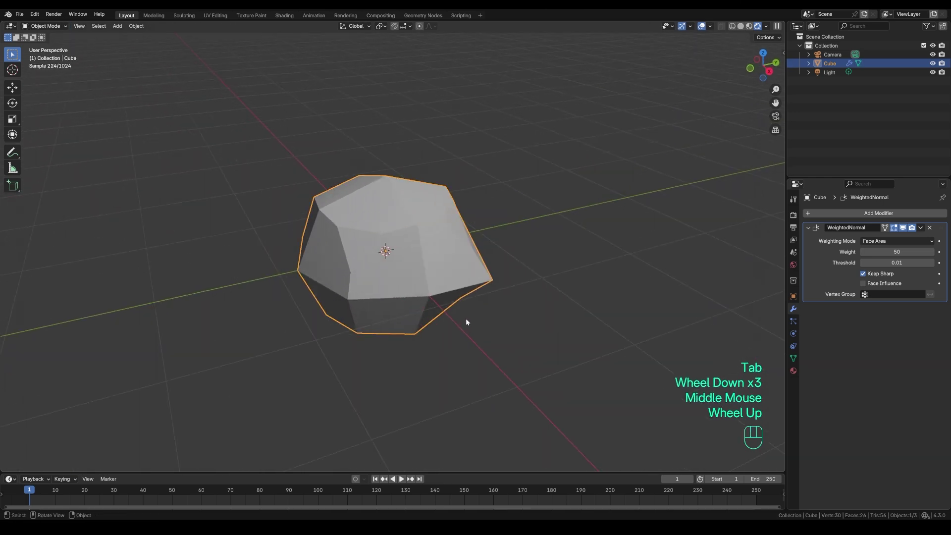
{"action": "scroll", "coordinate": [466, 320], "scroll_direction": "up", "scroll_amount": 1}
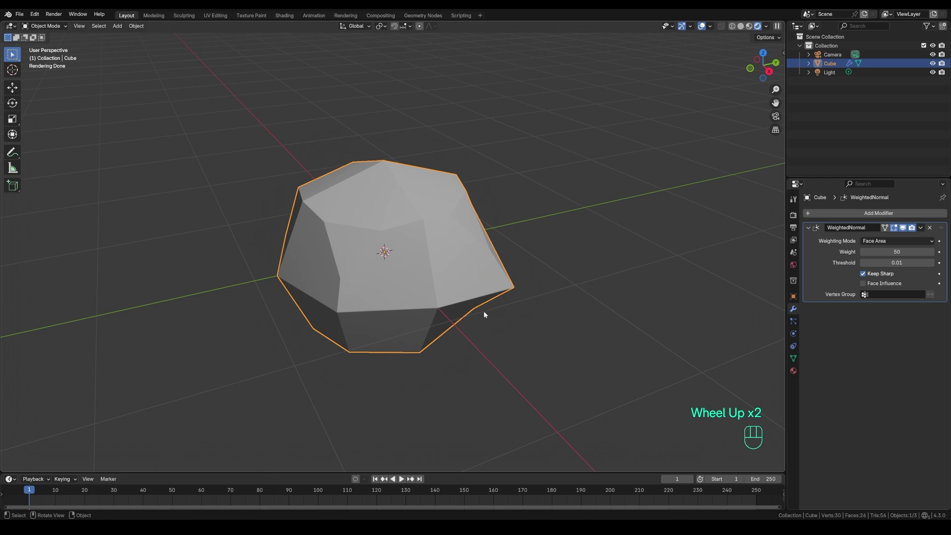
- Select the front face's short diagonal edge in edge selection mode, mark it sharp and return to Object Mode
{"action": "key", "text": "Tab"}
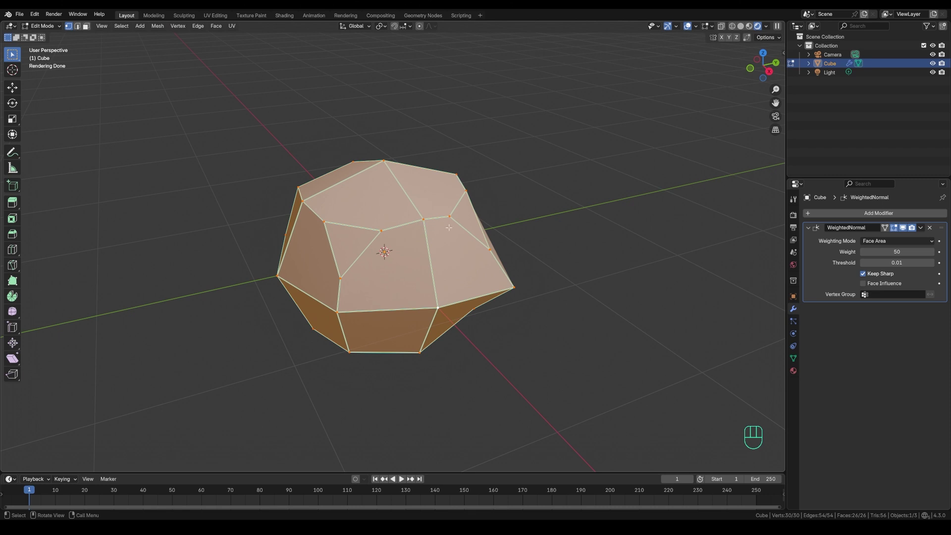
{"action": "key", "text": "2"}
{"action": "left_click", "coordinate": [362, 254]}
{"action": "key", "text": "ctrl+e"}
{"action": "left_click", "coordinate": [365, 270]}
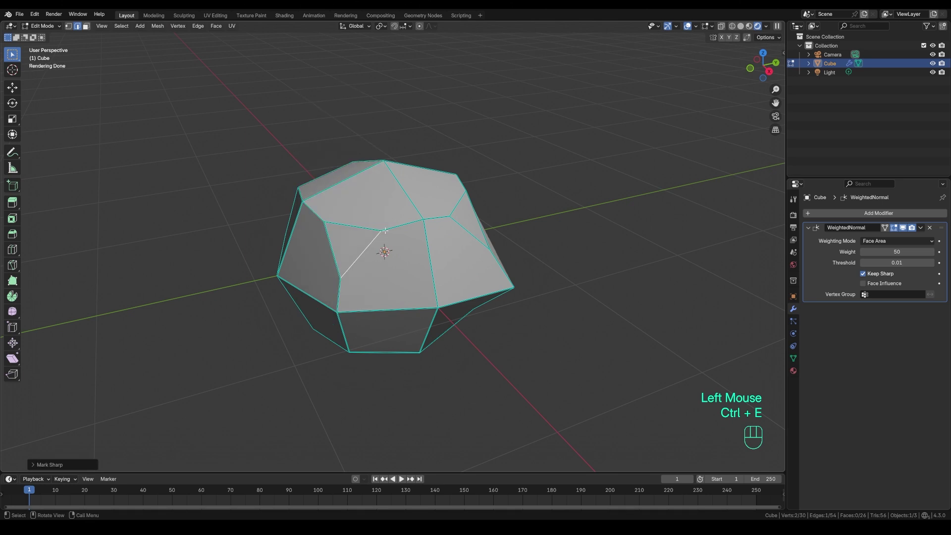
{"action": "left_click", "coordinate": [594, 290]}
{"action": "key", "text": "Tab"}
{"action": "middle_click_drag", "start_coordinate": [393, 303], "coordinate": [491, 279]}
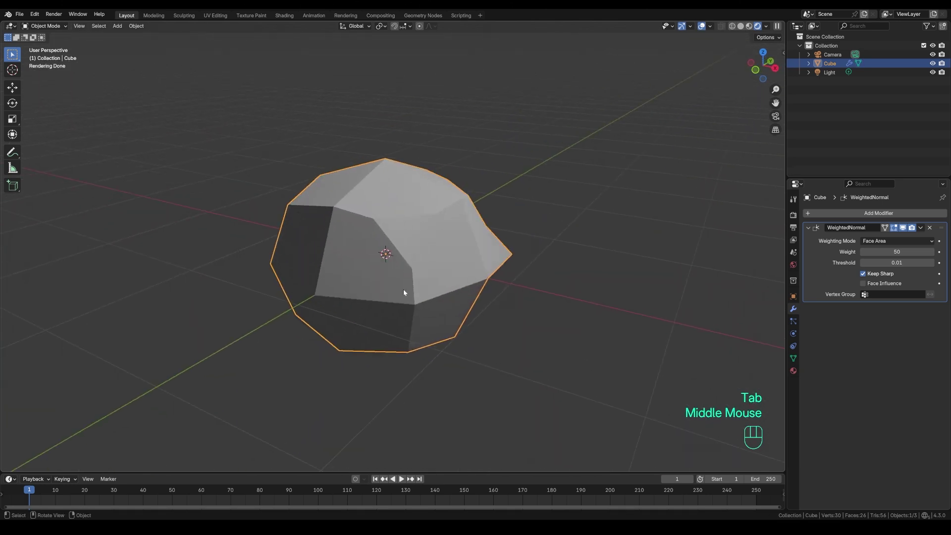
{"action": "middle_click_drag", "start_coordinate": [403, 289], "coordinate": [515, 290]}
{"action": "scroll", "coordinate": [514, 290], "scroll_direction": "down", "scroll_amount": 1}
{"action": "scroll", "coordinate": [514, 290], "scroll_direction": "up", "scroll_amount": 1}
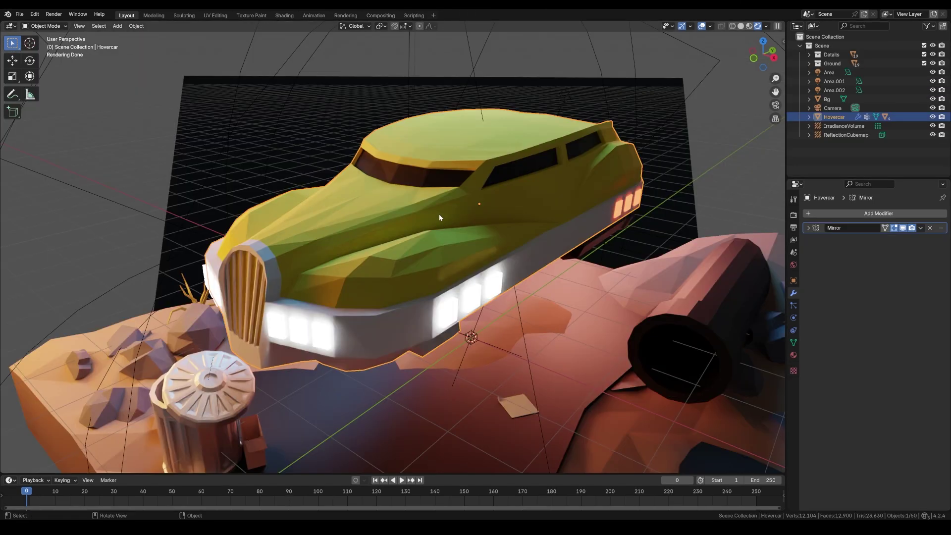
- Add a Weighted Normal modifier to the hovercar and enable its Keep Sharp option
{"action": "left_click", "coordinate": [811, 212]}
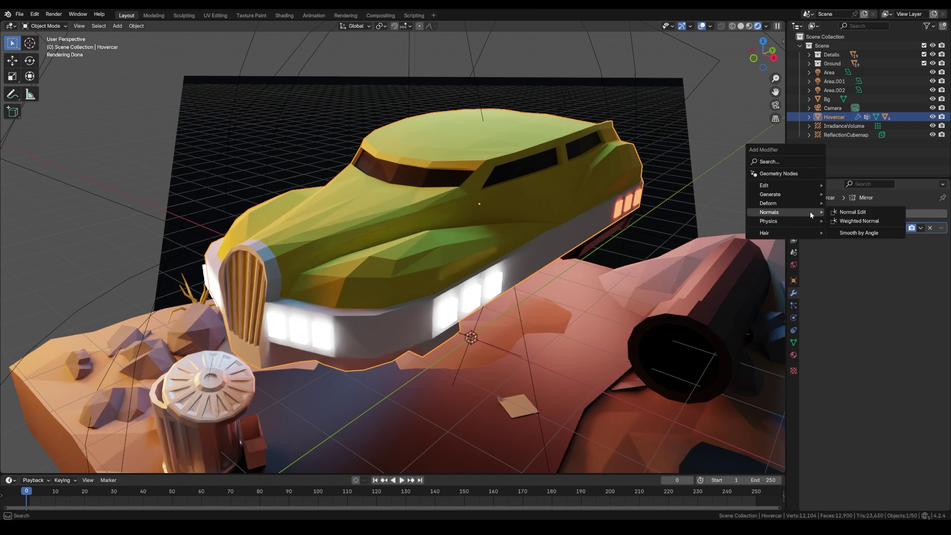
{"action": "mouse_move", "coordinate": [810, 213]}
{"action": "left_click", "coordinate": [864, 220]}
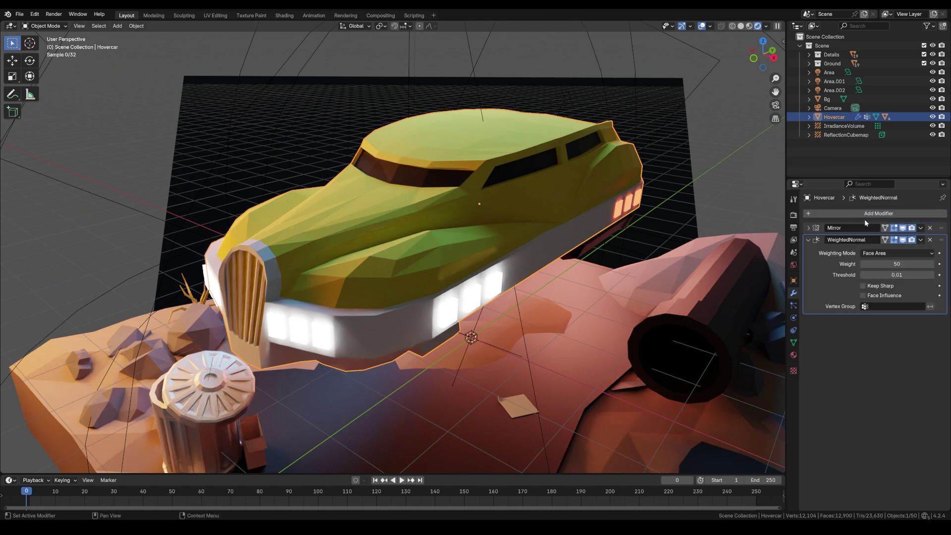
{"action": "left_click", "coordinate": [876, 286]}
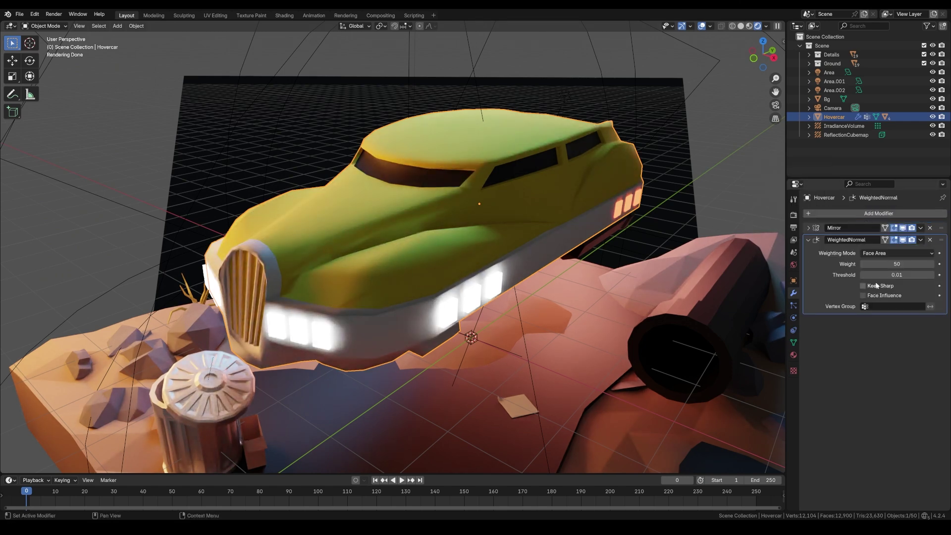
{"action": "scroll", "coordinate": [475, 286], "scroll_direction": "up", "scroll_amount": 2}
{"action": "middle_click_drag", "start_coordinate": [518, 273], "coordinate": [404, 286]}
{"action": "scroll", "coordinate": [475, 286], "scroll_direction": "down", "scroll_amount": 3}
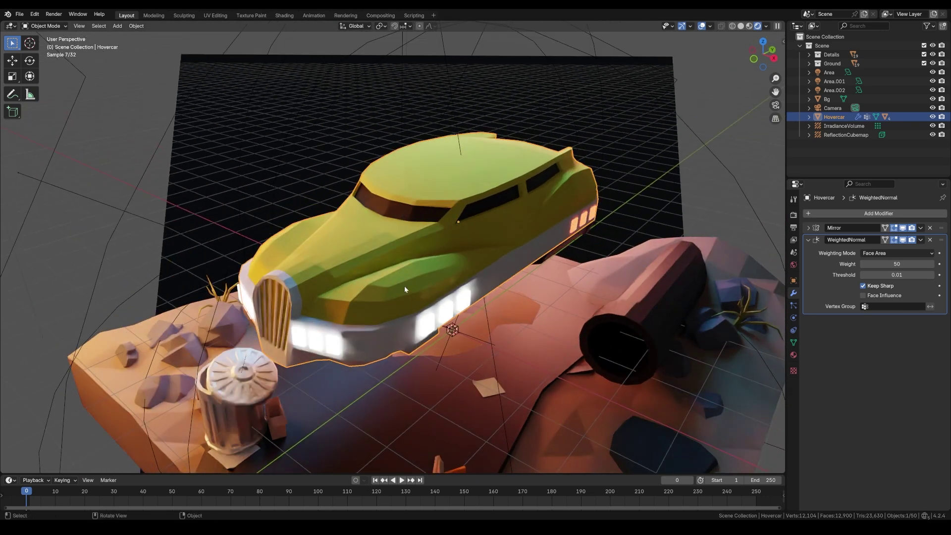
- Toggle the hovercar's Weighted Normal modifier off and back on in the viewport to compare the shading
{"action": "scroll", "coordinate": [410, 276], "scroll_direction": "up", "scroll_amount": 3}
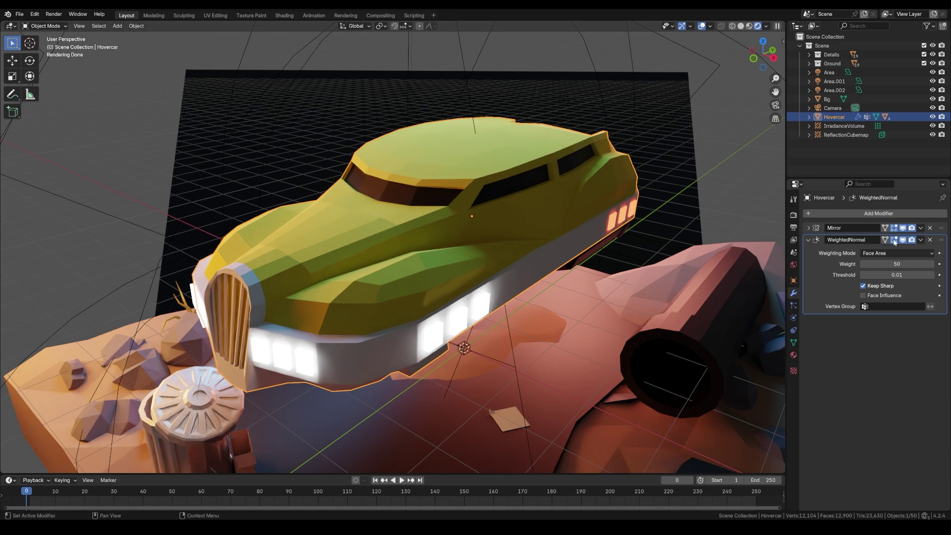
{"action": "left_click", "coordinate": [903, 241]}
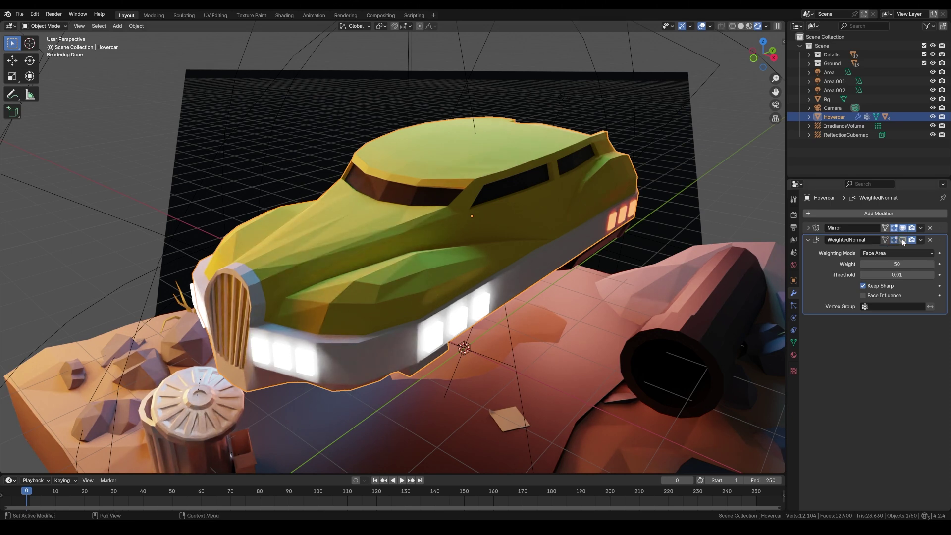
{"action": "left_click", "coordinate": [903, 240]}
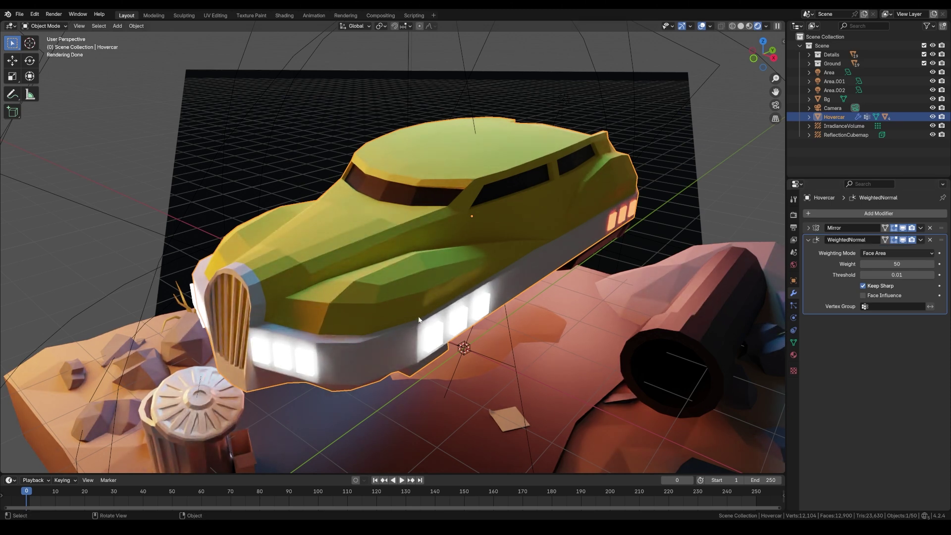
- Select the rounded rock beside the yellow plant, examine its faces from several sides in Edit Mode and return to Object Mode
{"action": "left_click", "coordinate": [238, 353]}
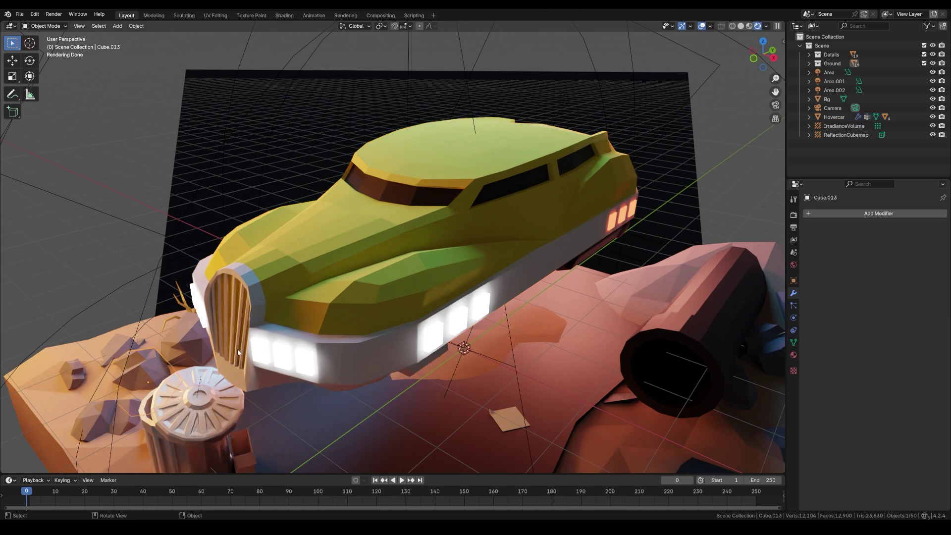
{"action": "key", "text": "KP_Decimal"}
{"action": "middle_click_drag", "start_coordinate": [348, 324], "coordinate": [436, 141]}
{"action": "scroll", "coordinate": [436, 142], "scroll_direction": "down", "scroll_amount": 3}
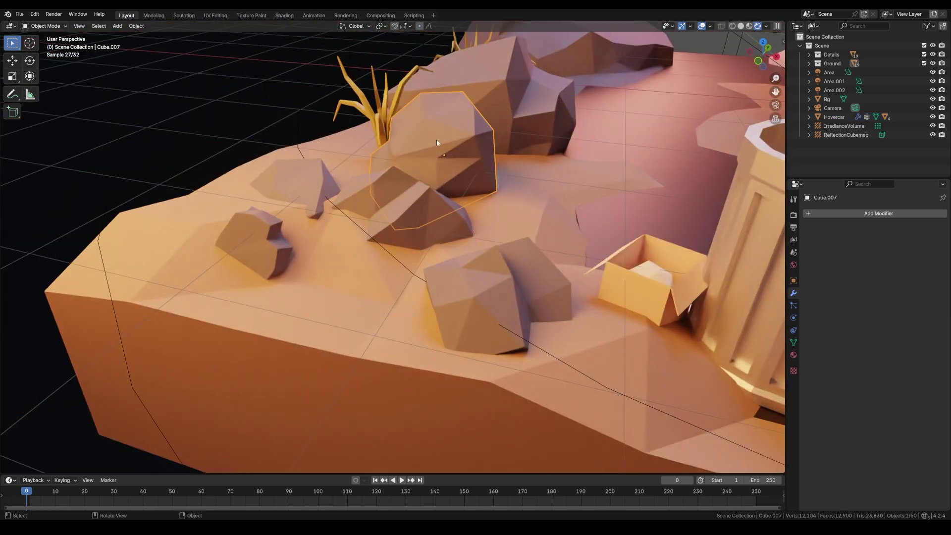
{"action": "left_click", "coordinate": [436, 141]}
{"action": "key", "text": "KP_Decimal"}
{"action": "key", "text": "Tab"}
{"action": "middle_click_drag", "start_coordinate": [473, 270], "coordinate": [458, 278]}
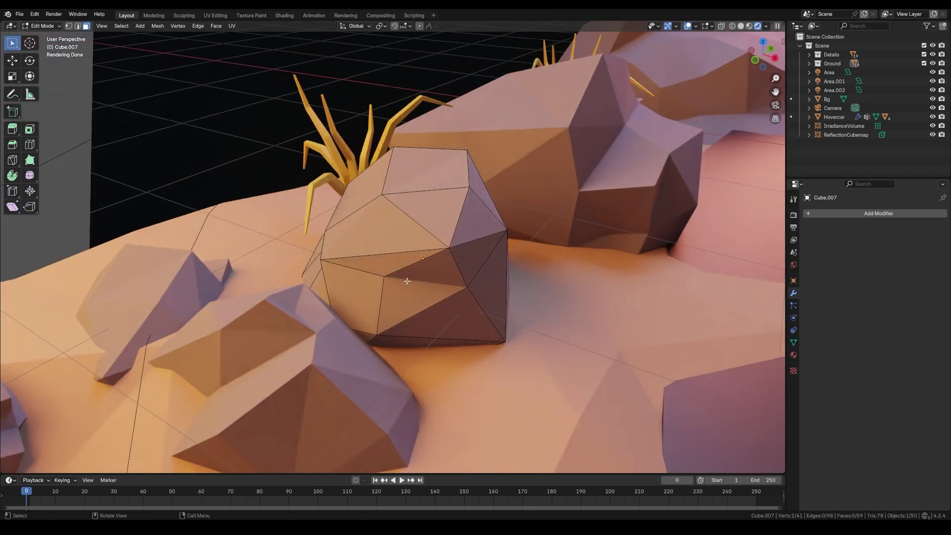
{"action": "middle_click_drag", "start_coordinate": [507, 278], "coordinate": [442, 280]}
{"action": "middle_click_drag", "start_coordinate": [438, 286], "coordinate": [563, 218]}
{"action": "key", "text": "Tab"}
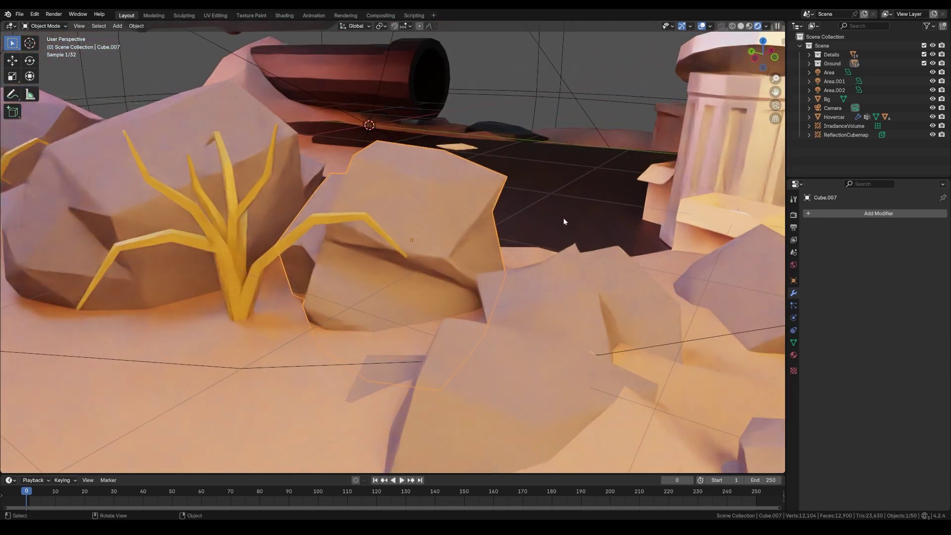
- Add a Weighted Normal modifier to the rock beside the yellow plant, enable Keep Sharp and examine the shading
{"action": "left_click", "coordinate": [810, 214]}
{"action": "mouse_move", "coordinate": [811, 214]}
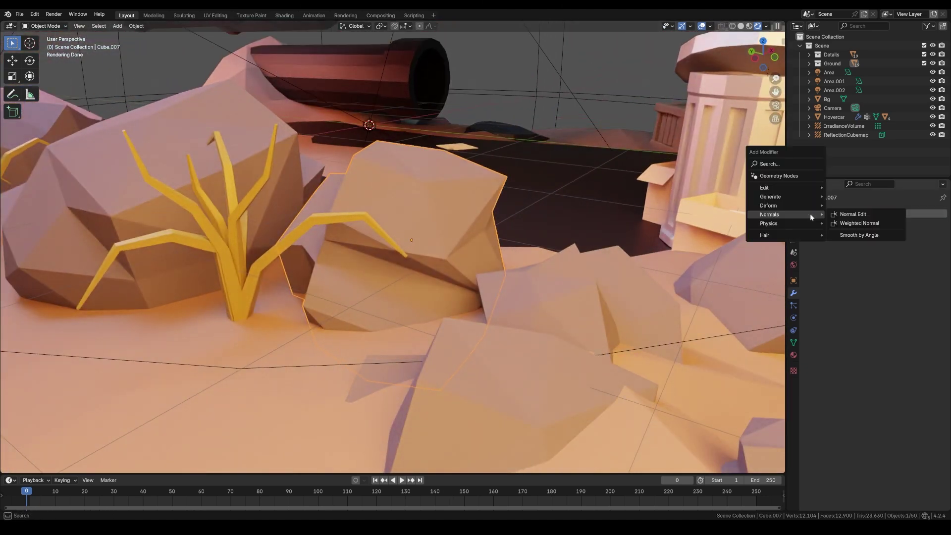
{"action": "left_click", "coordinate": [859, 223]}
{"action": "left_click", "coordinate": [863, 274]}
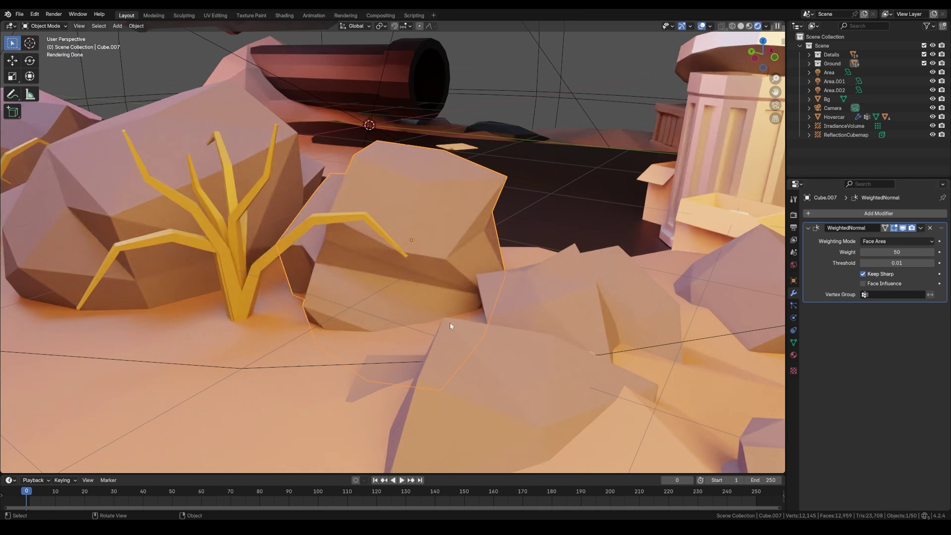
{"action": "middle_click_drag", "start_coordinate": [450, 326], "coordinate": [431, 266]}
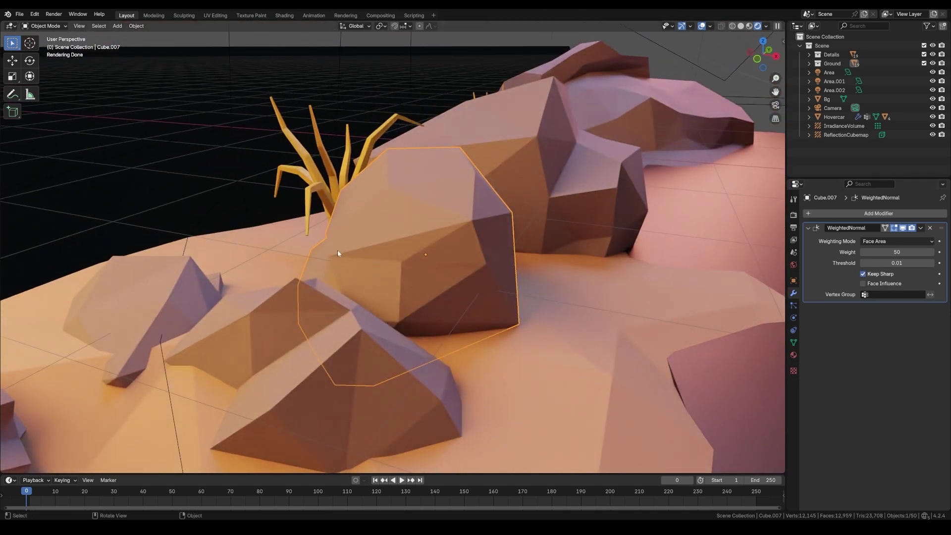
{"action": "scroll", "coordinate": [439, 236], "scroll_direction": "down", "scroll_amount": 4}
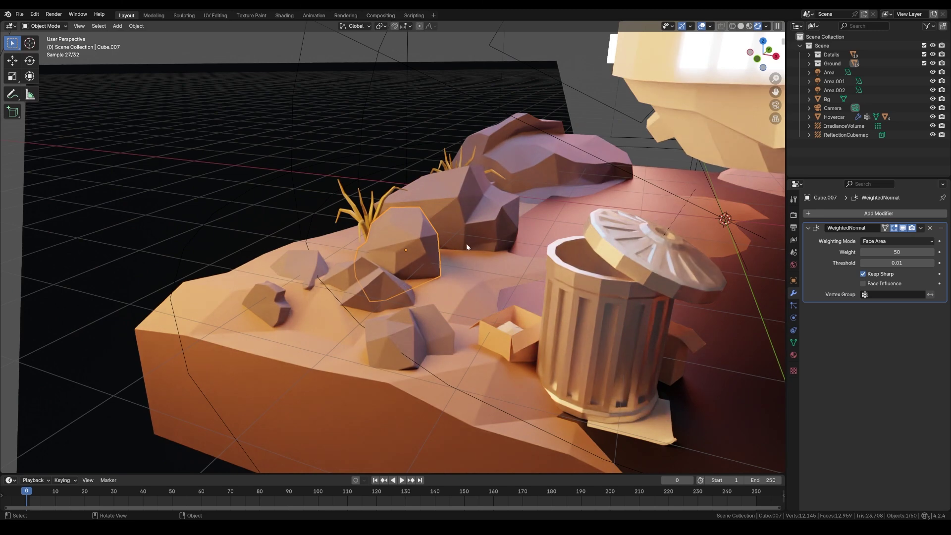
{"action": "scroll", "coordinate": [442, 244], "scroll_direction": "up", "scroll_amount": 2}
{"action": "scroll", "coordinate": [442, 244], "scroll_direction": "up", "scroll_amount": 1}
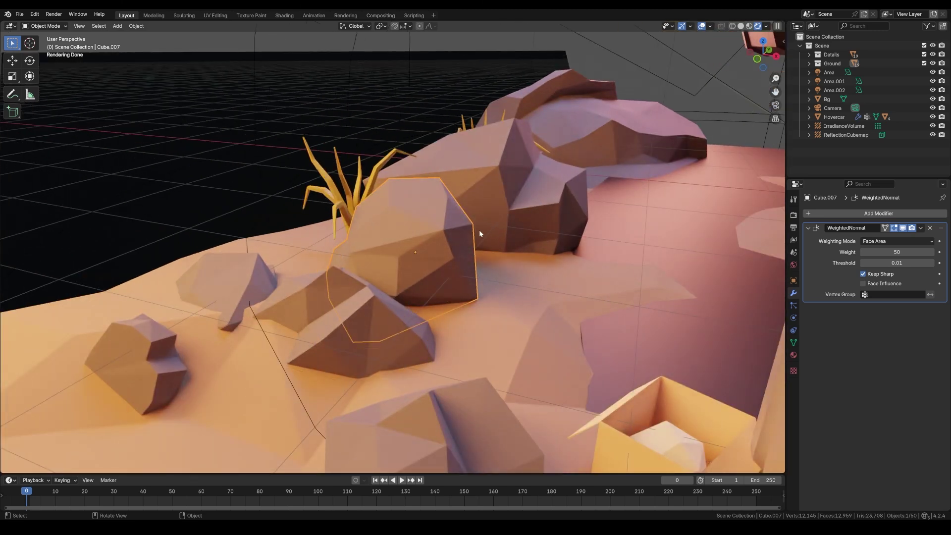